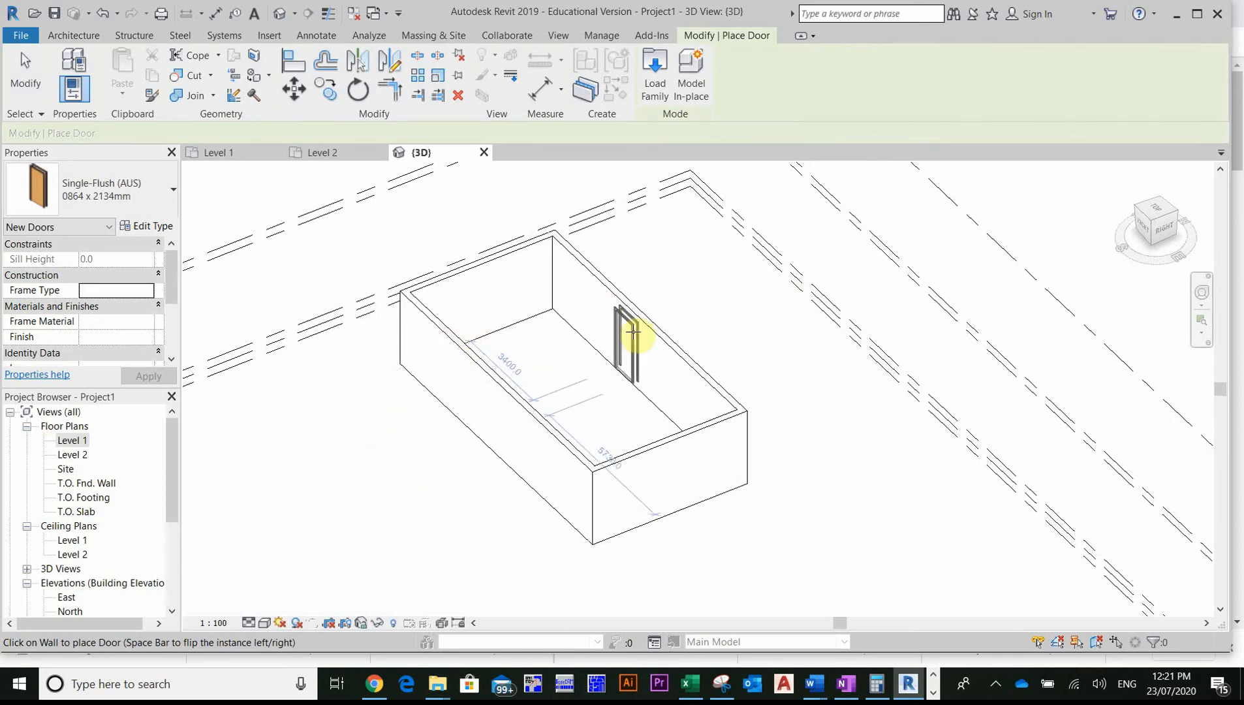
- Open the Level 1 floor plan and place a Single-Flush (AUS) 0864 x 2134mm door in the upper wall, about 200 mm from its left corner
double_click(72, 441)
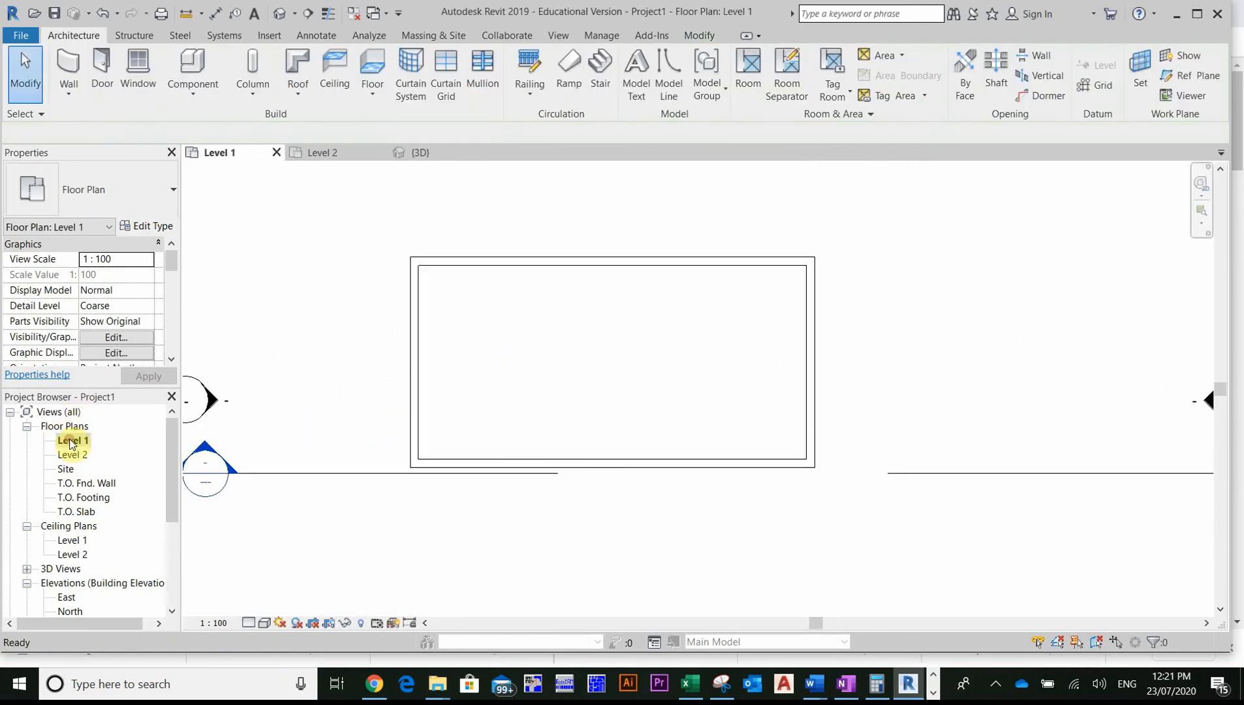
left_click(104, 73)
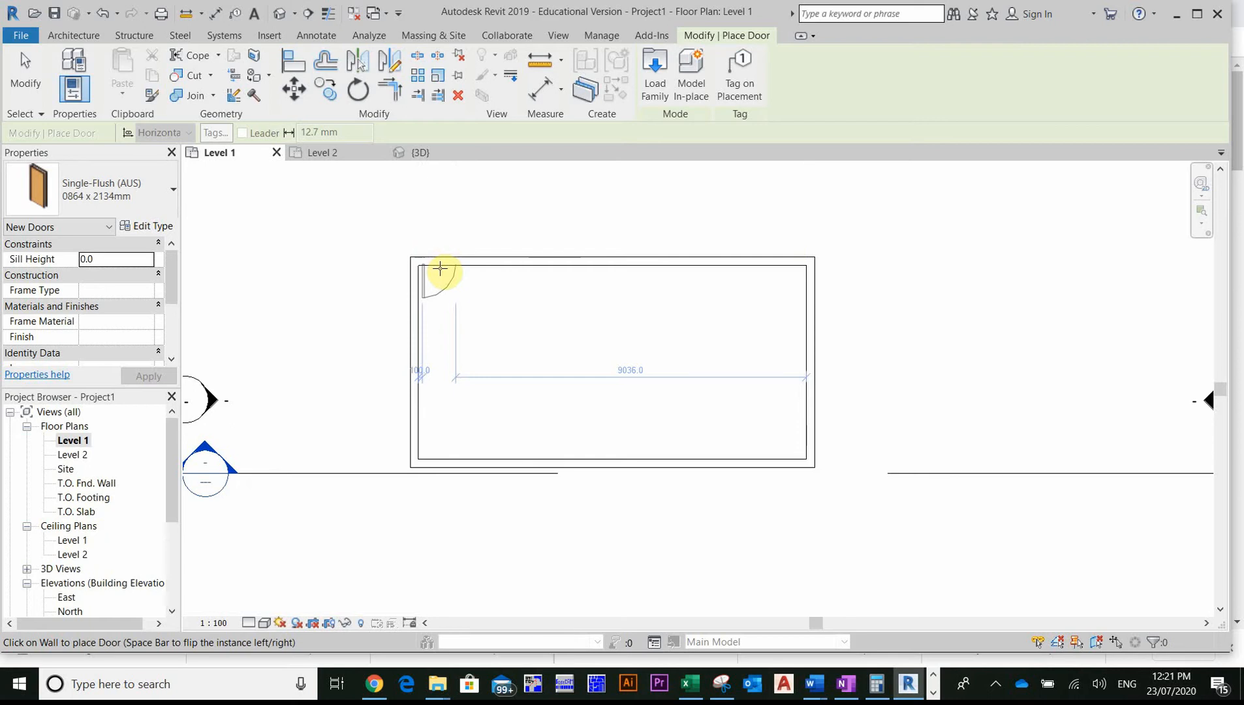
left_click(440, 269)
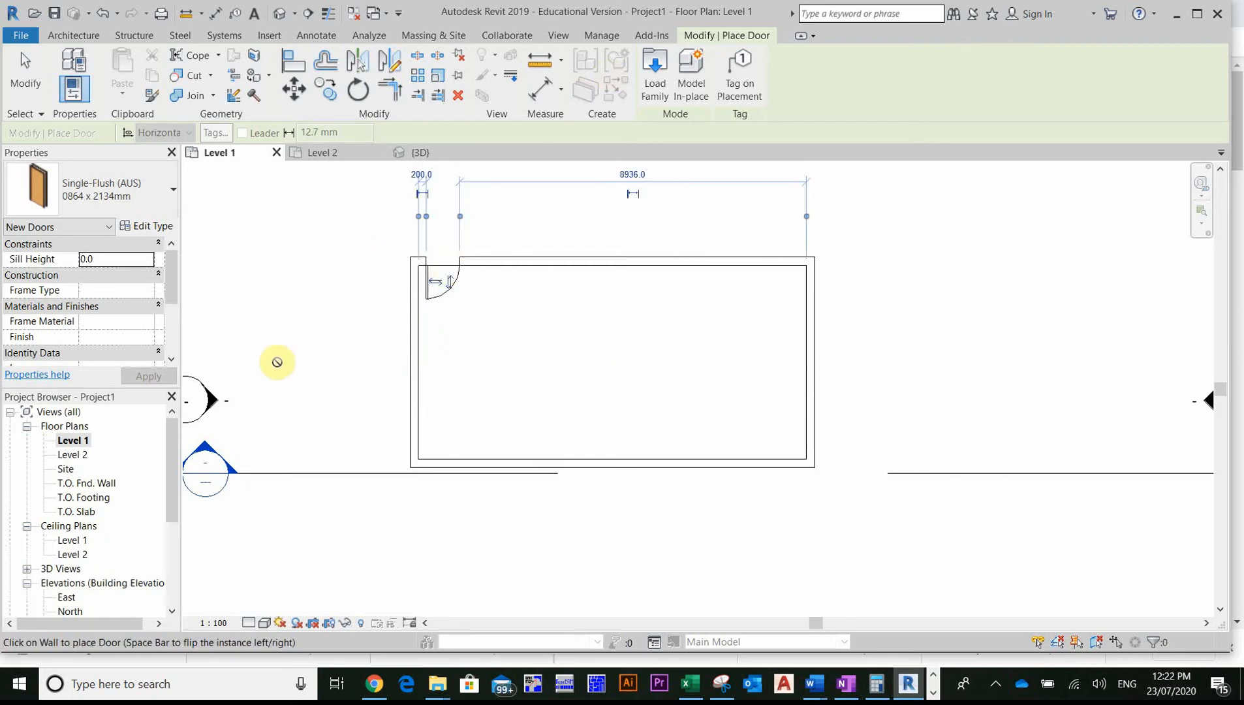
- Start placing a window using the M_Fixed type 0915 x 1220mm
left_click(77, 39)
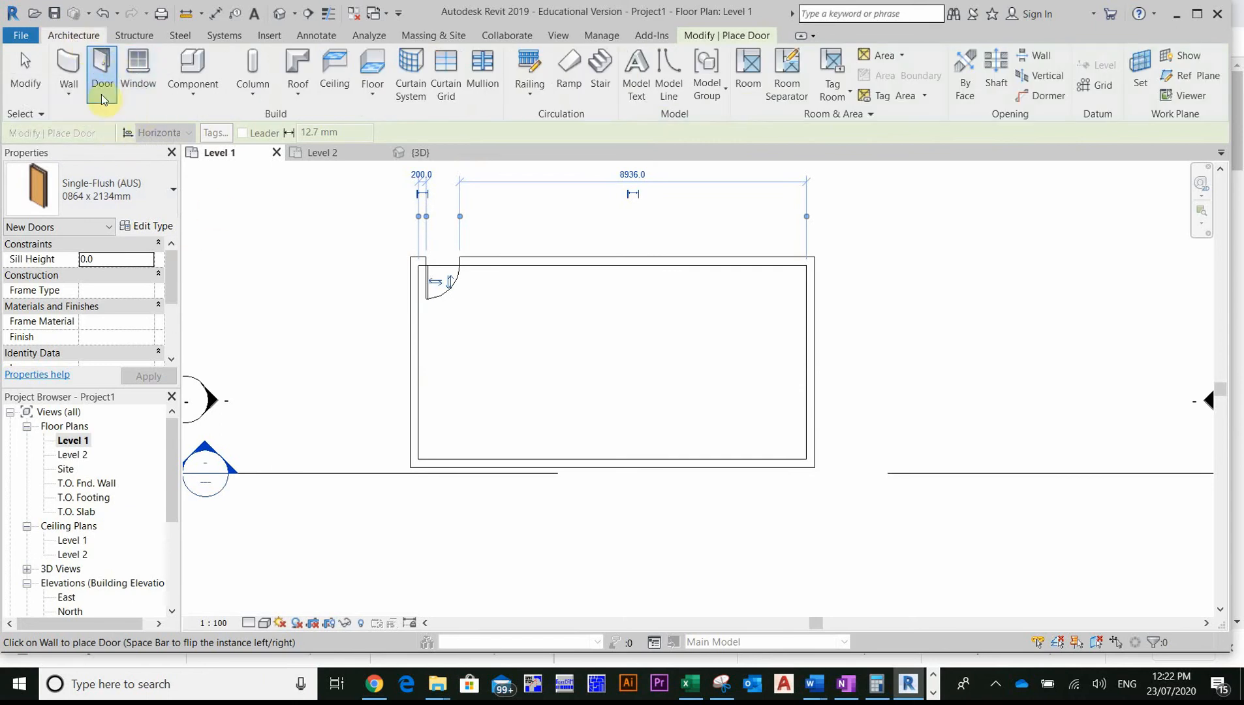
left_click(133, 66)
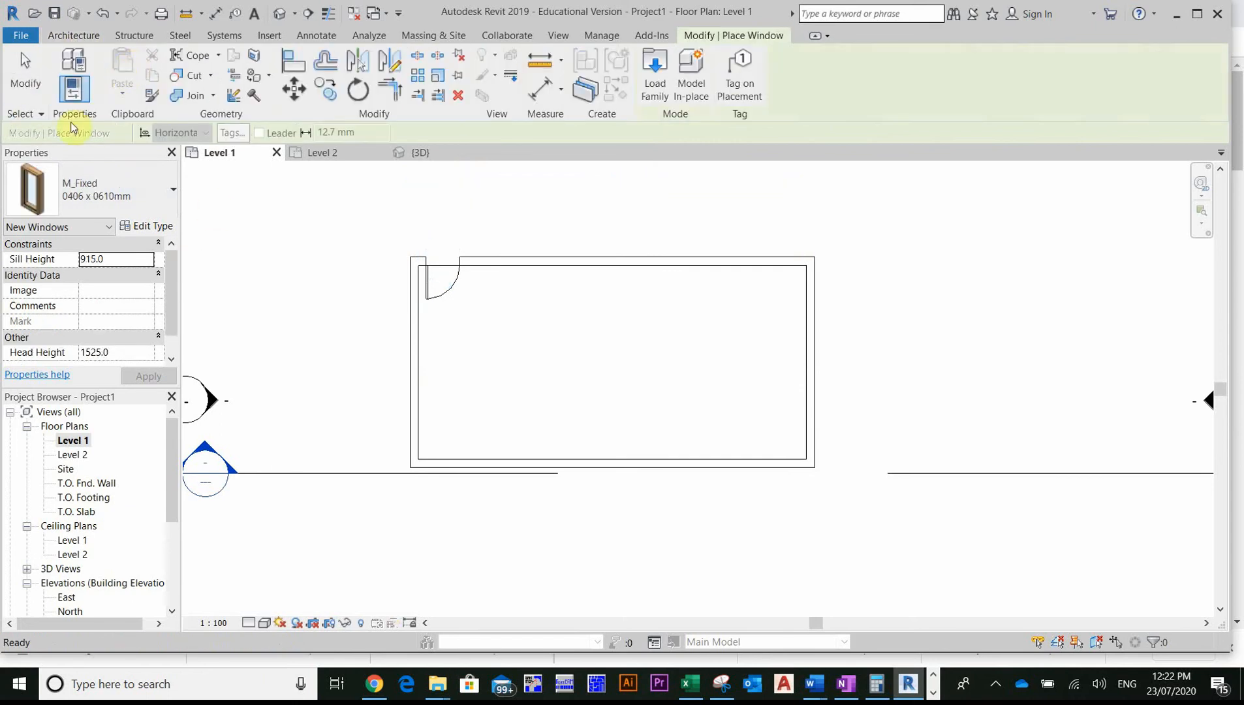
left_click(135, 197)
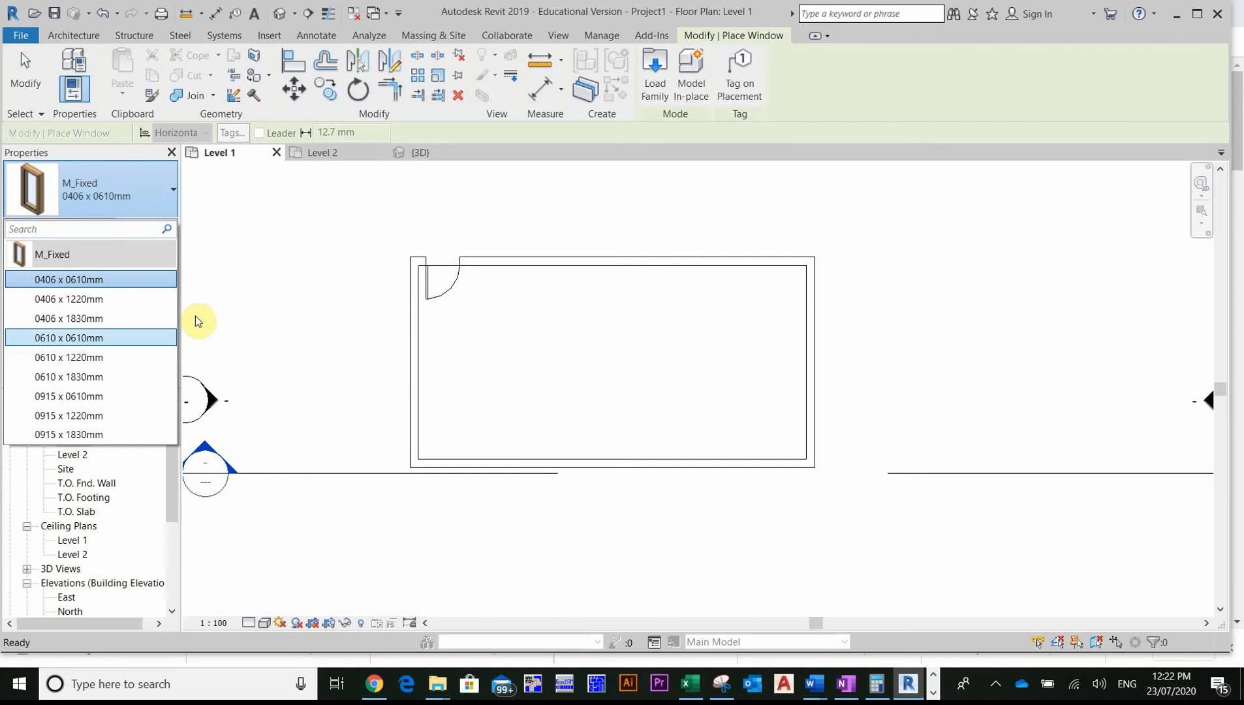
mouse_move(167, 300)
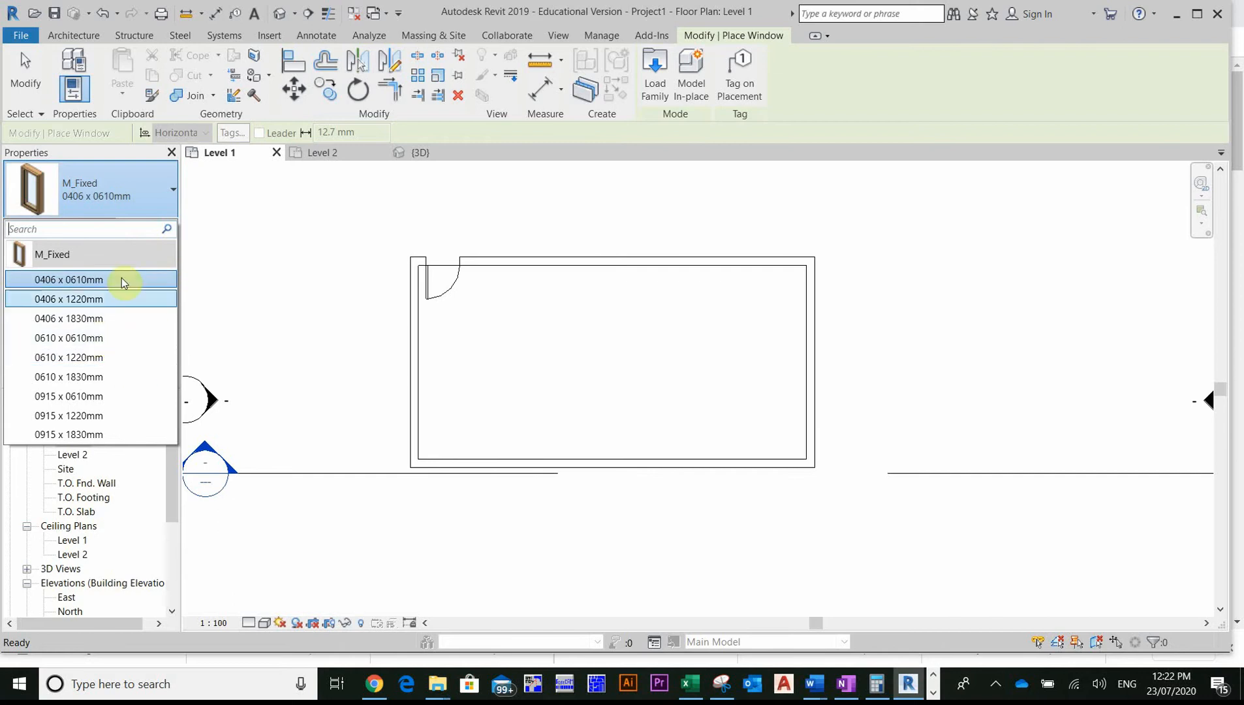
left_click(85, 419)
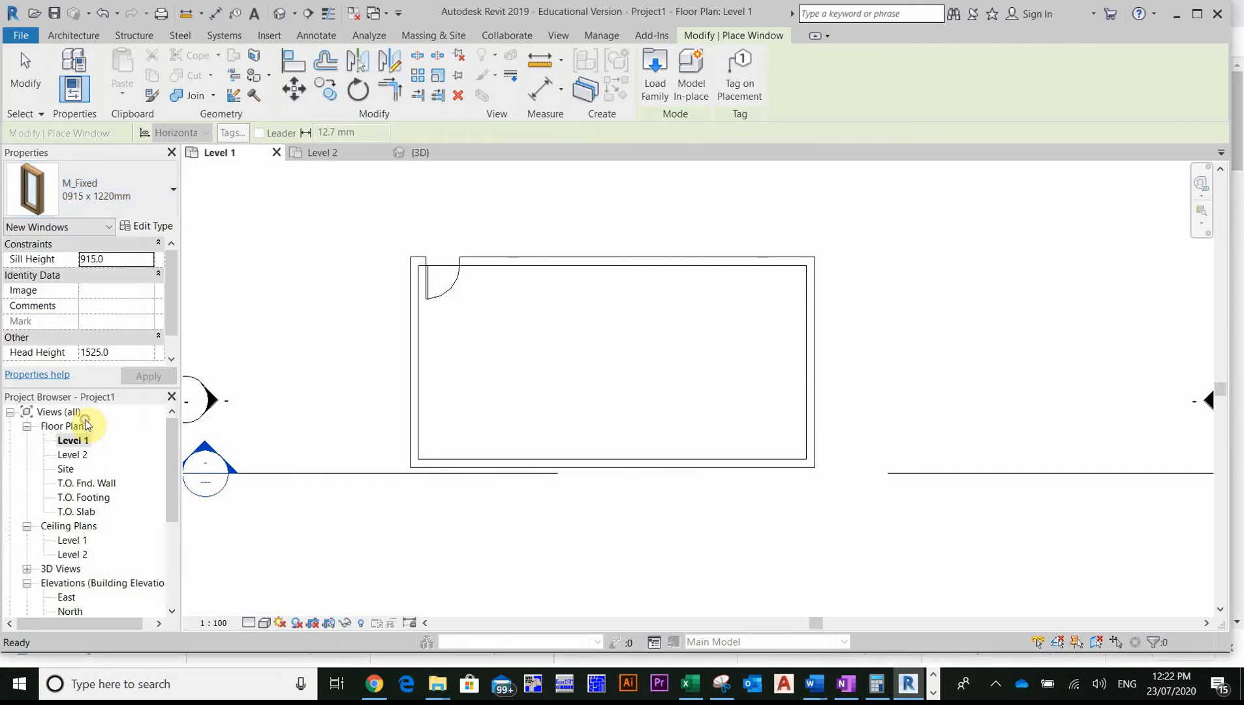
- Duplicate the 0915 x 1220mm window type under the name "2400 x 1220mm 2"
left_click(142, 227)
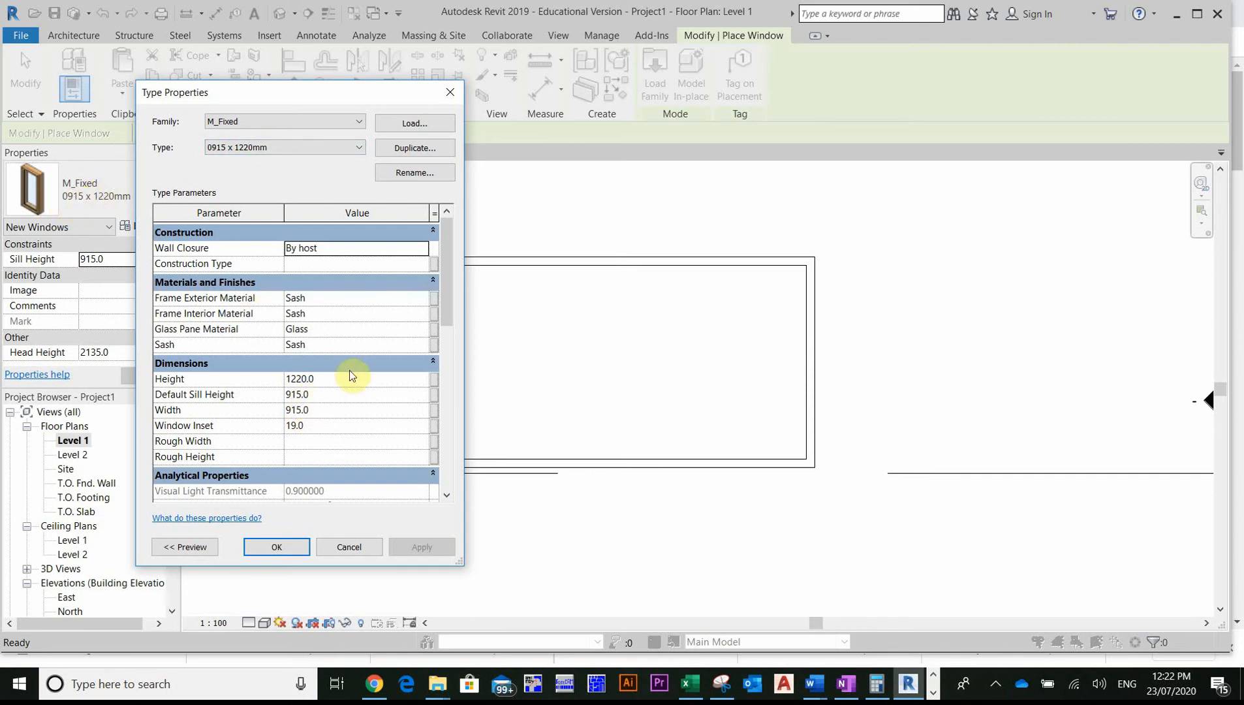
left_click(431, 151)
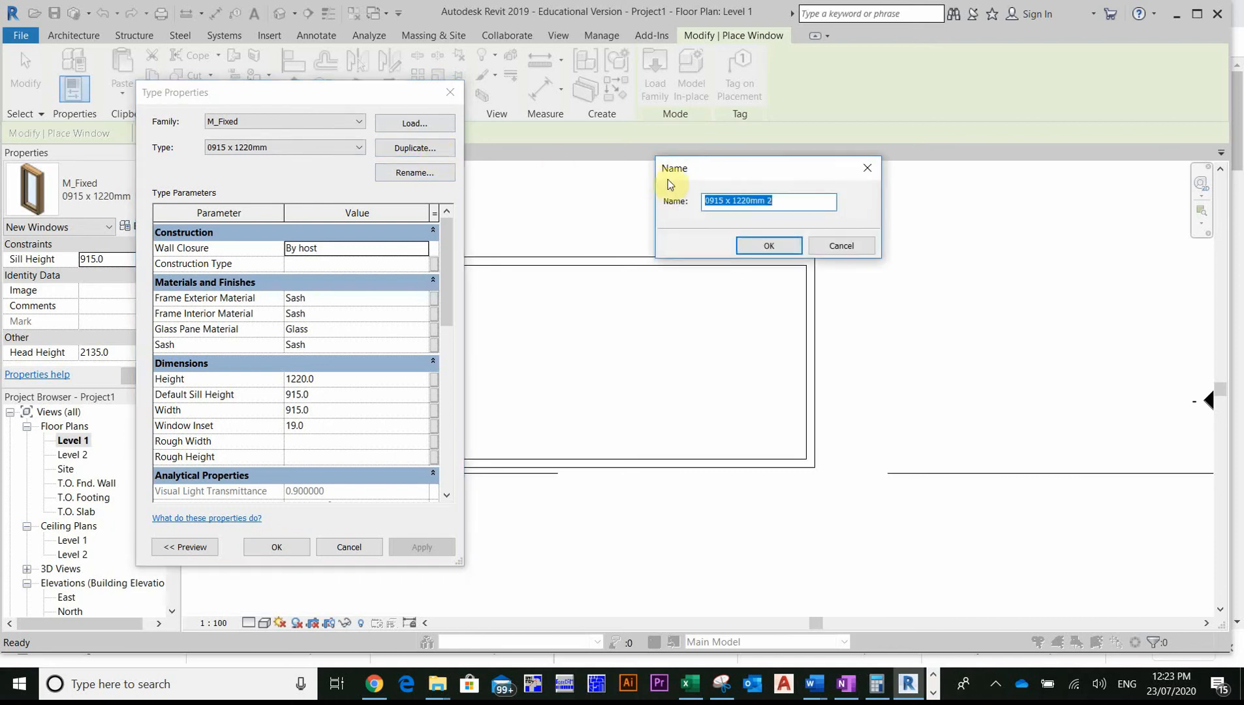
left_click(720, 201)
type("400")
left_click(769, 246)
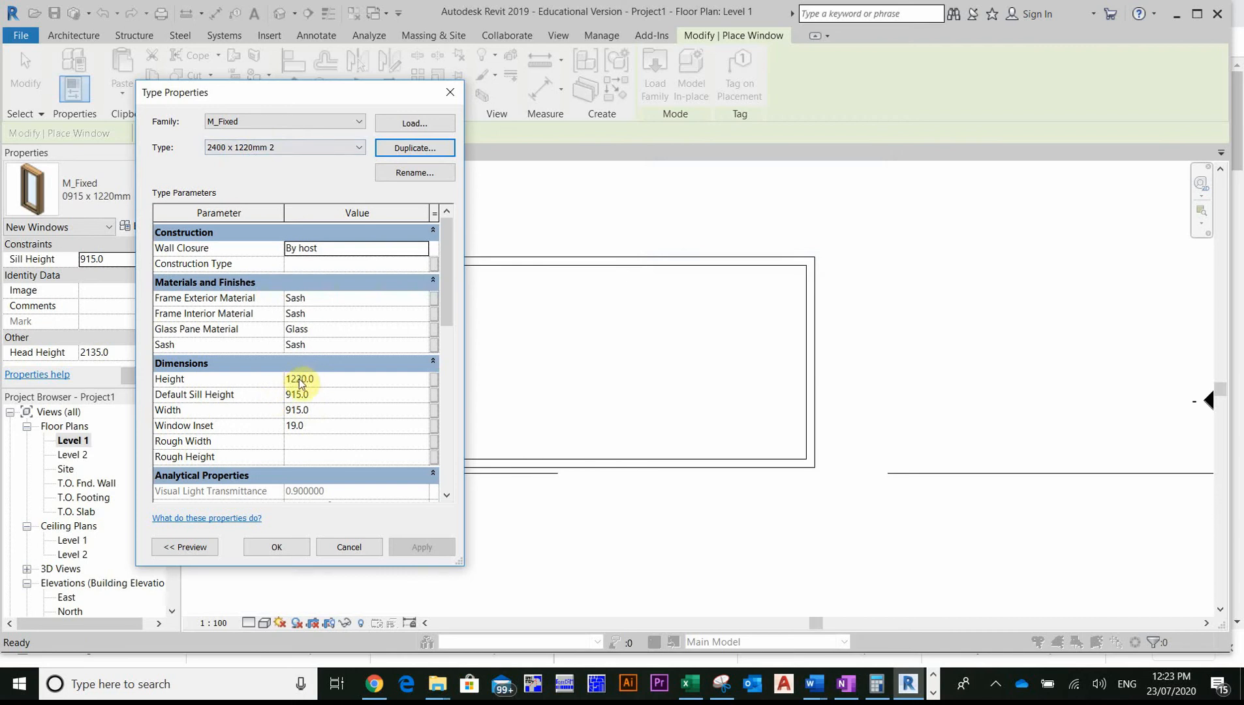
- Set the duplicated window type's width to 2400 mm and accept the type properties
left_click(309, 409)
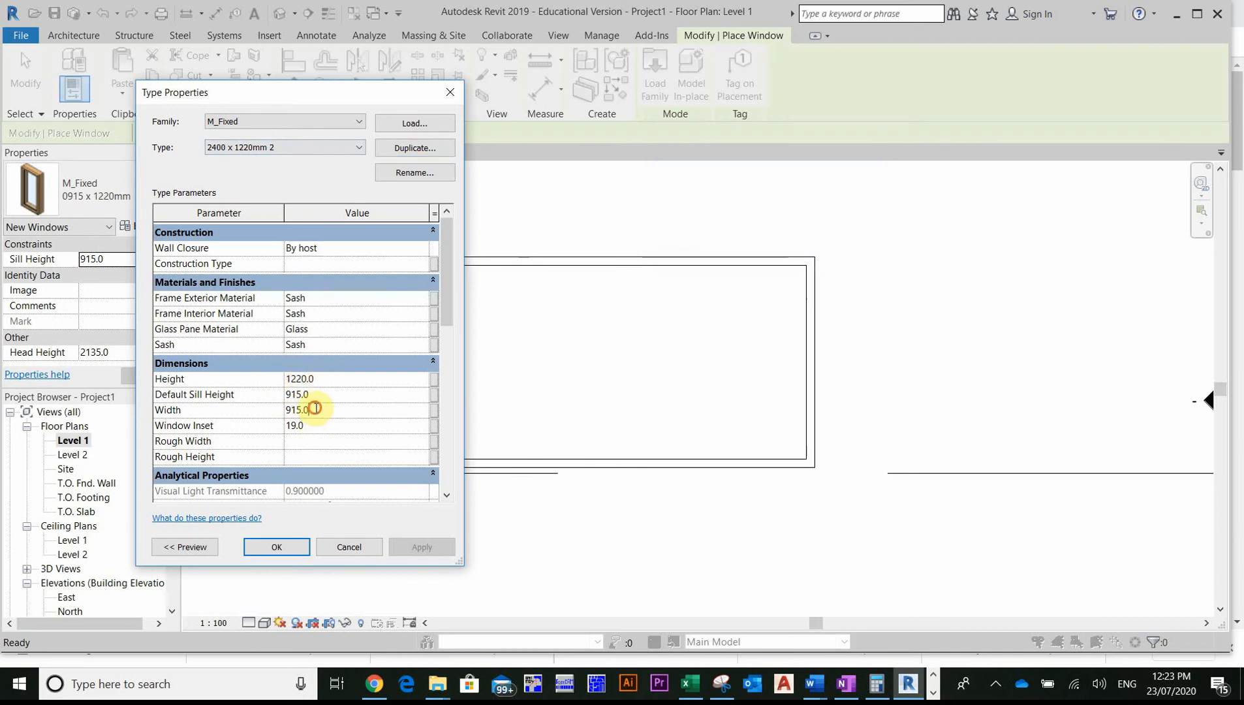
left_click_drag(310, 409, 259, 422)
type("2400")
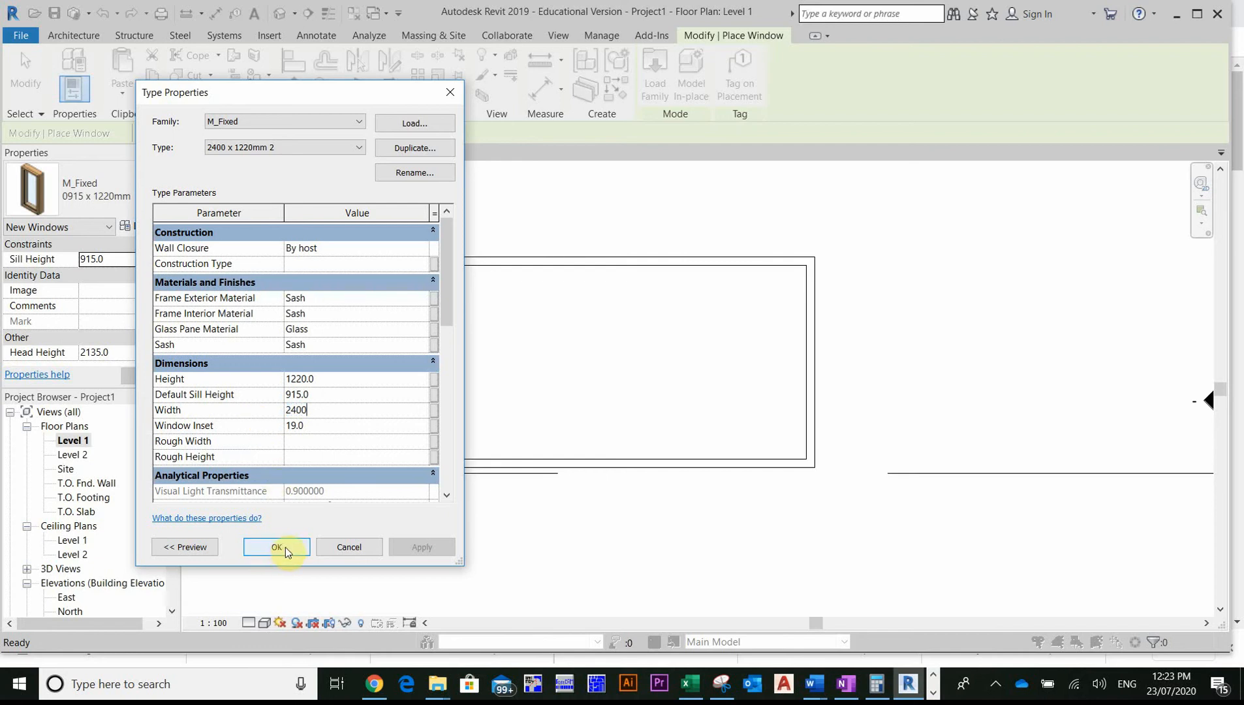
left_click(285, 547)
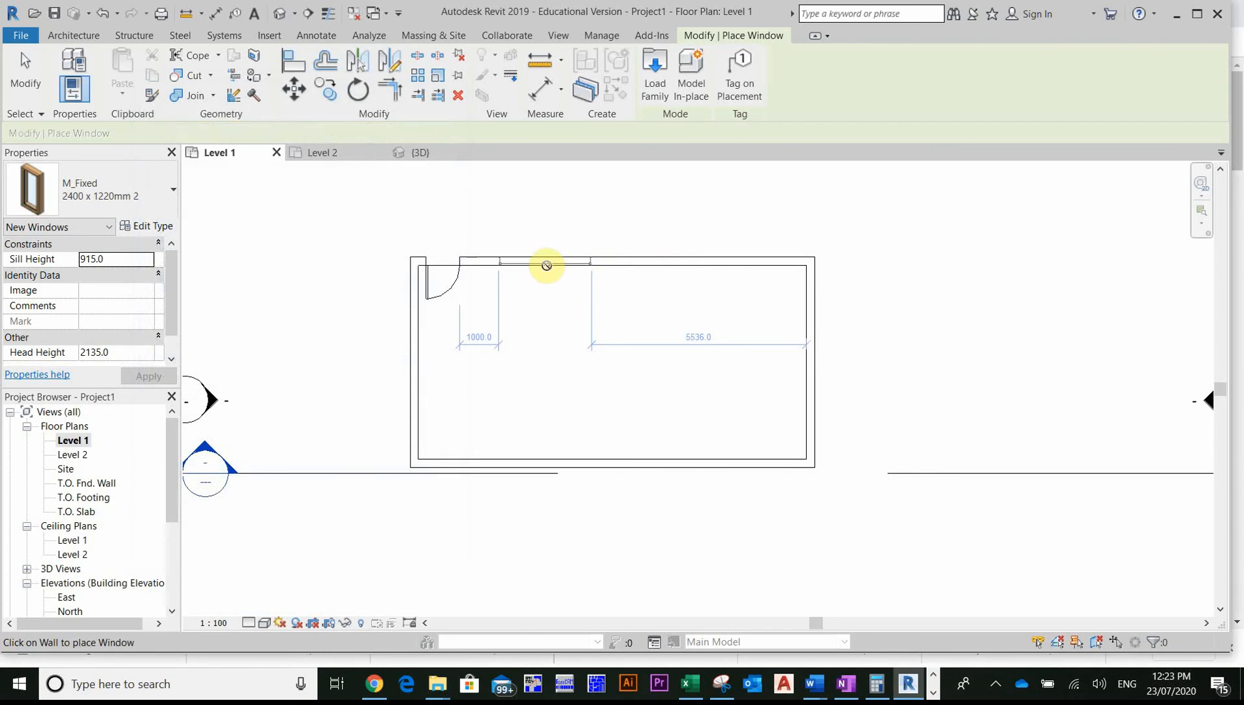
- Place the 2400 mm wide window in the upper wall, about 1000 mm to the right of the door, and end window placement
left_click(547, 264)
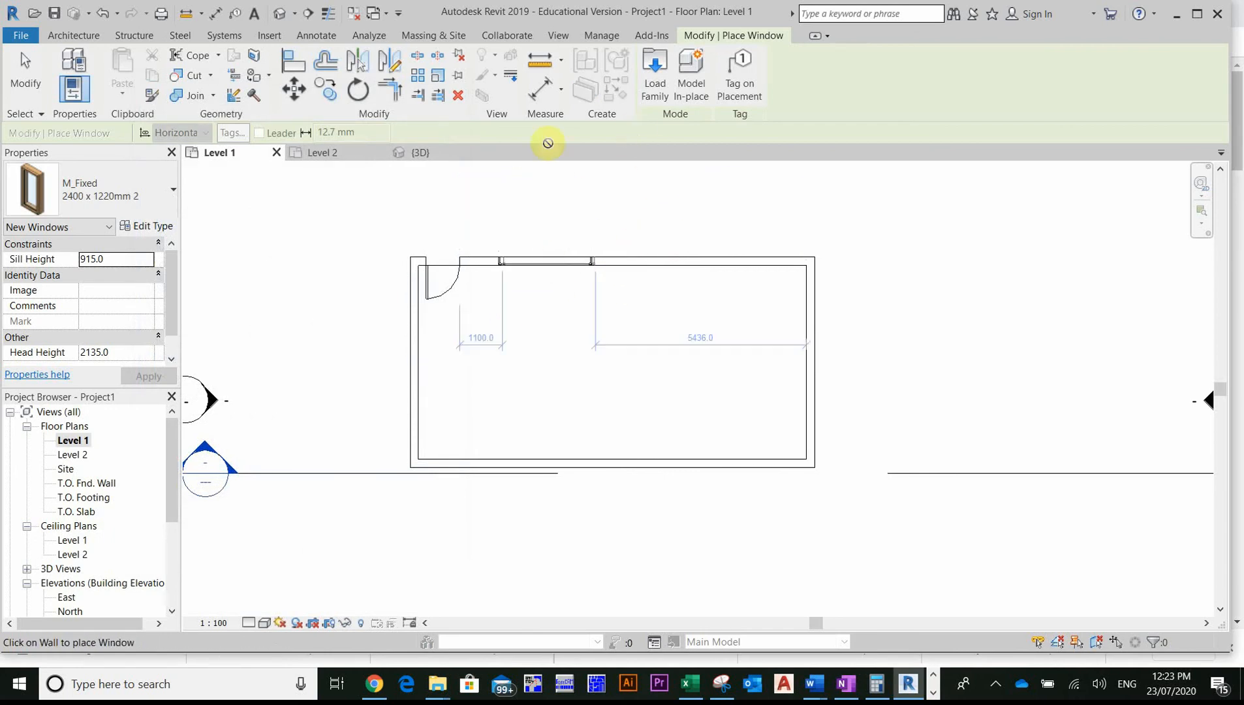
key("Escape")
key("Escape")
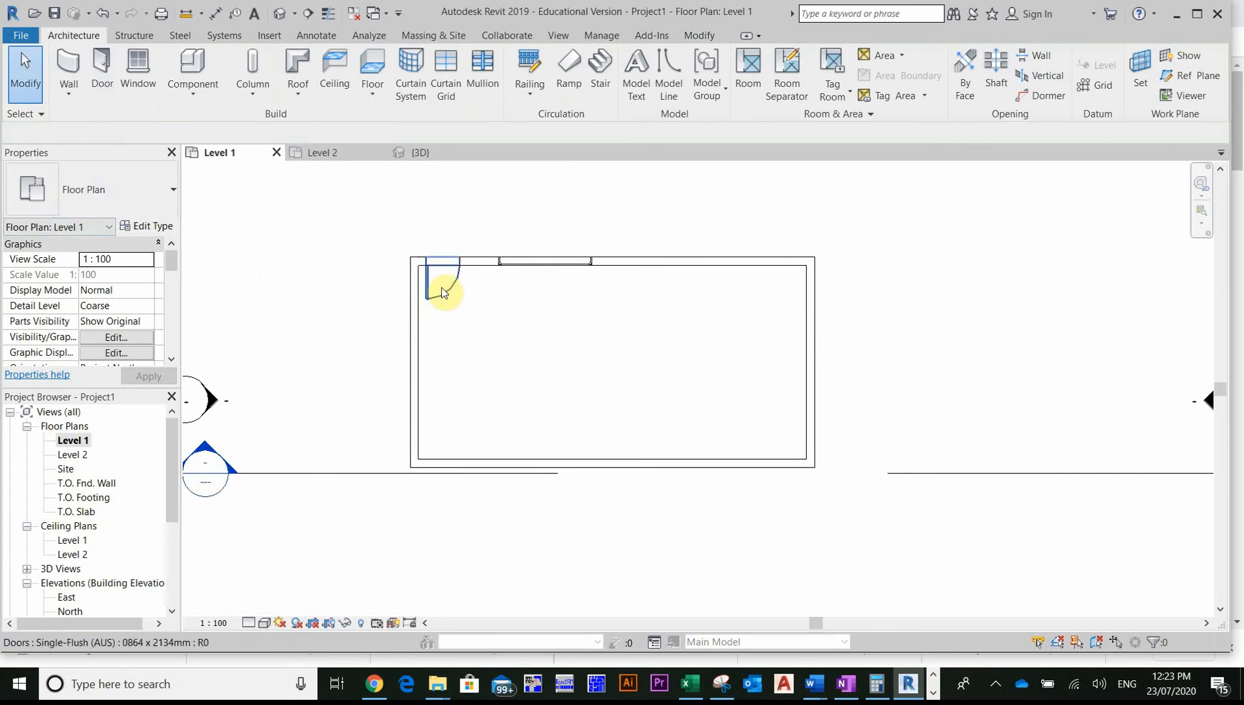
- Start placing a door and load the Sliding Door - 2 Panel (AUS) family from the Doors folder of the Australia library
left_click(68, 85)
left_click(104, 67)
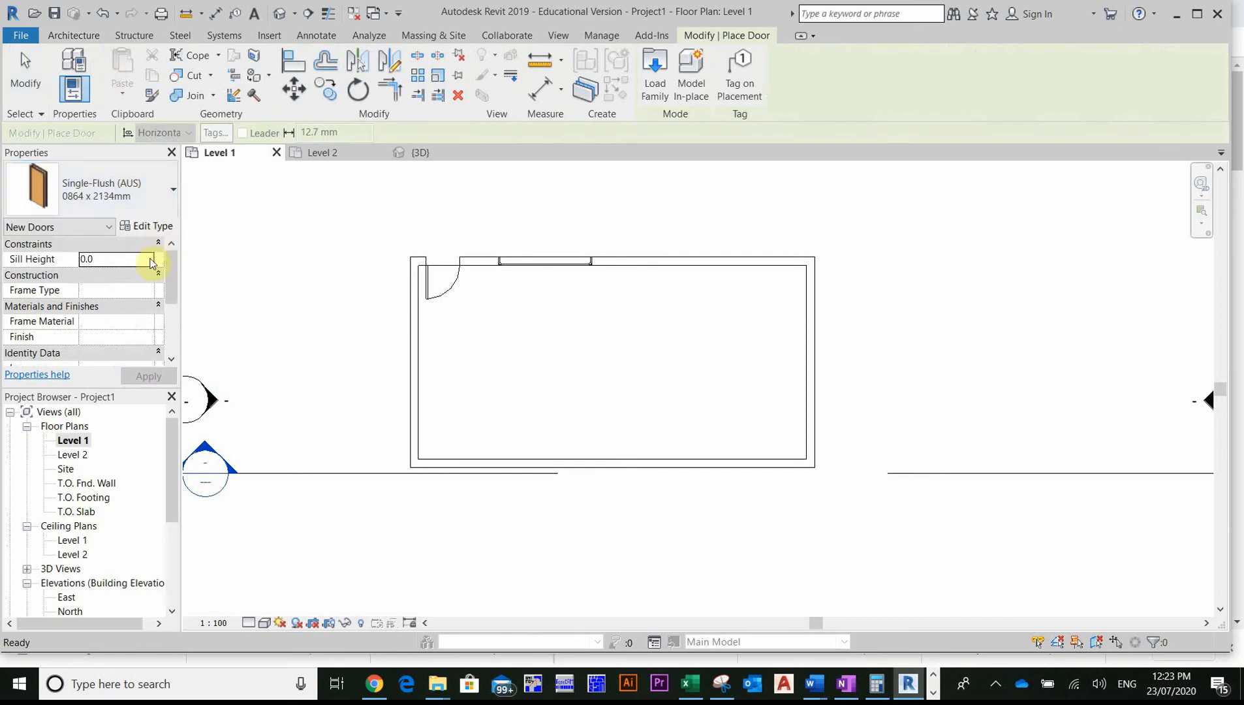
left_click(162, 201)
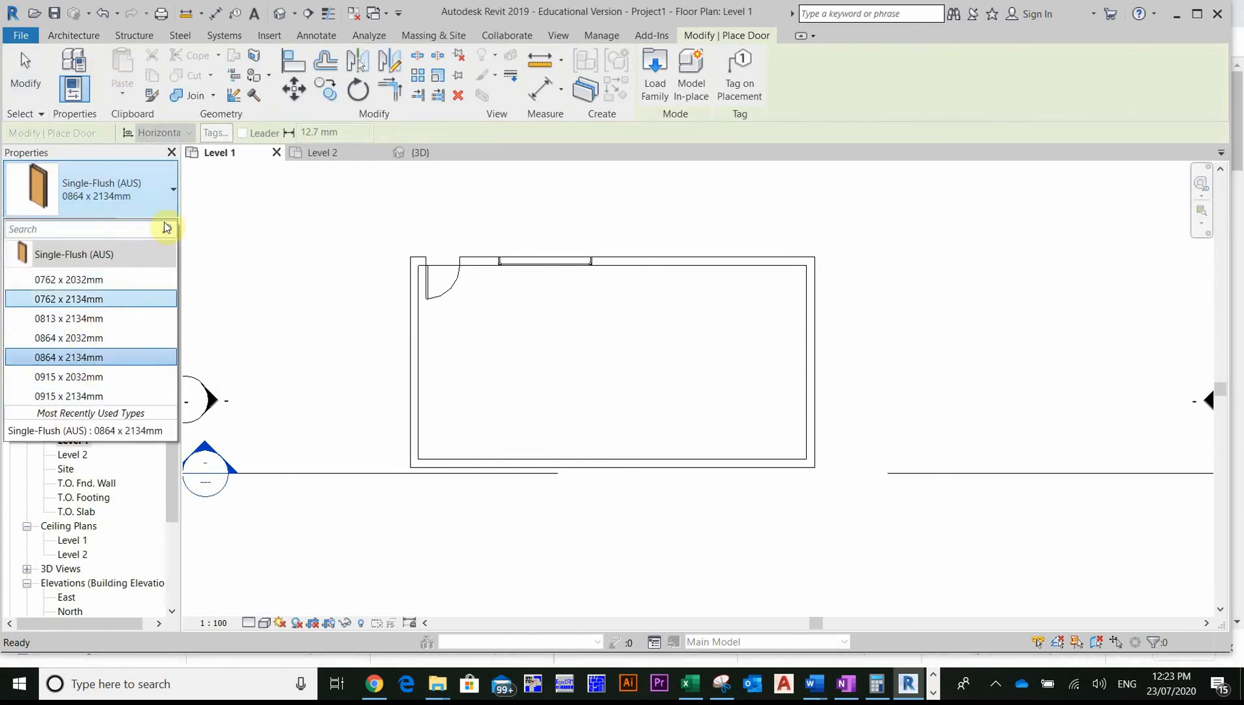
left_click(148, 195)
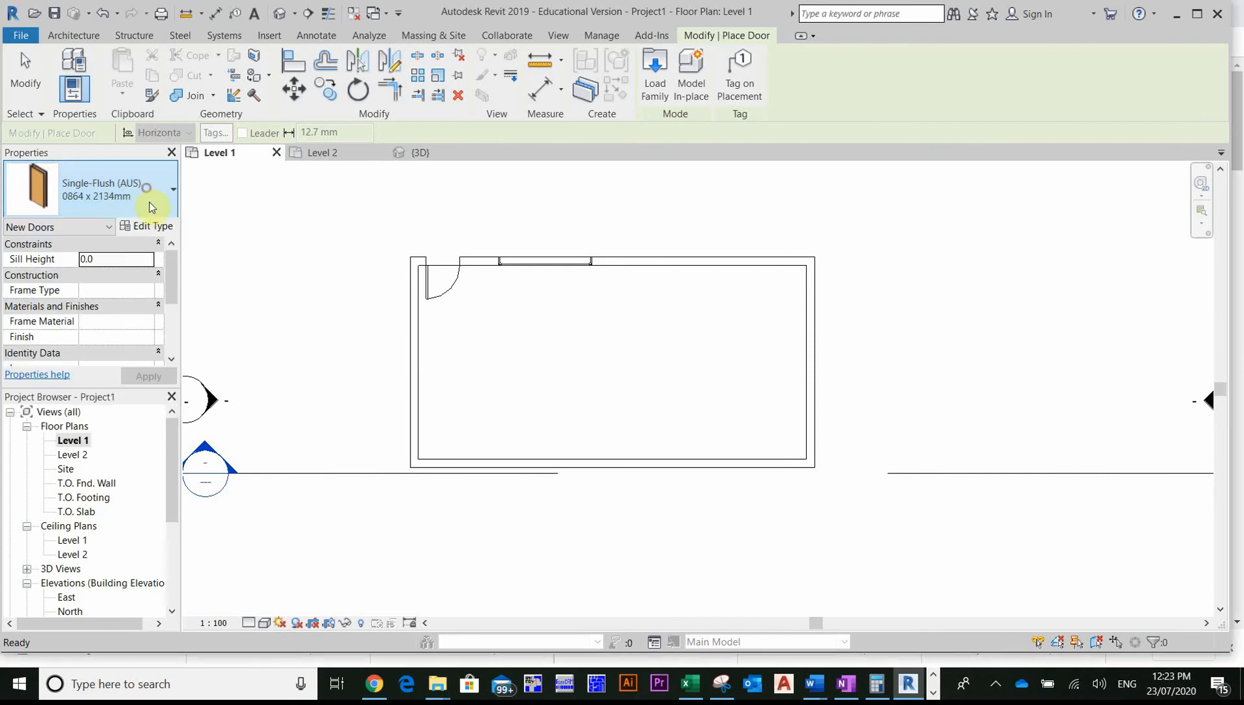
left_click(138, 227)
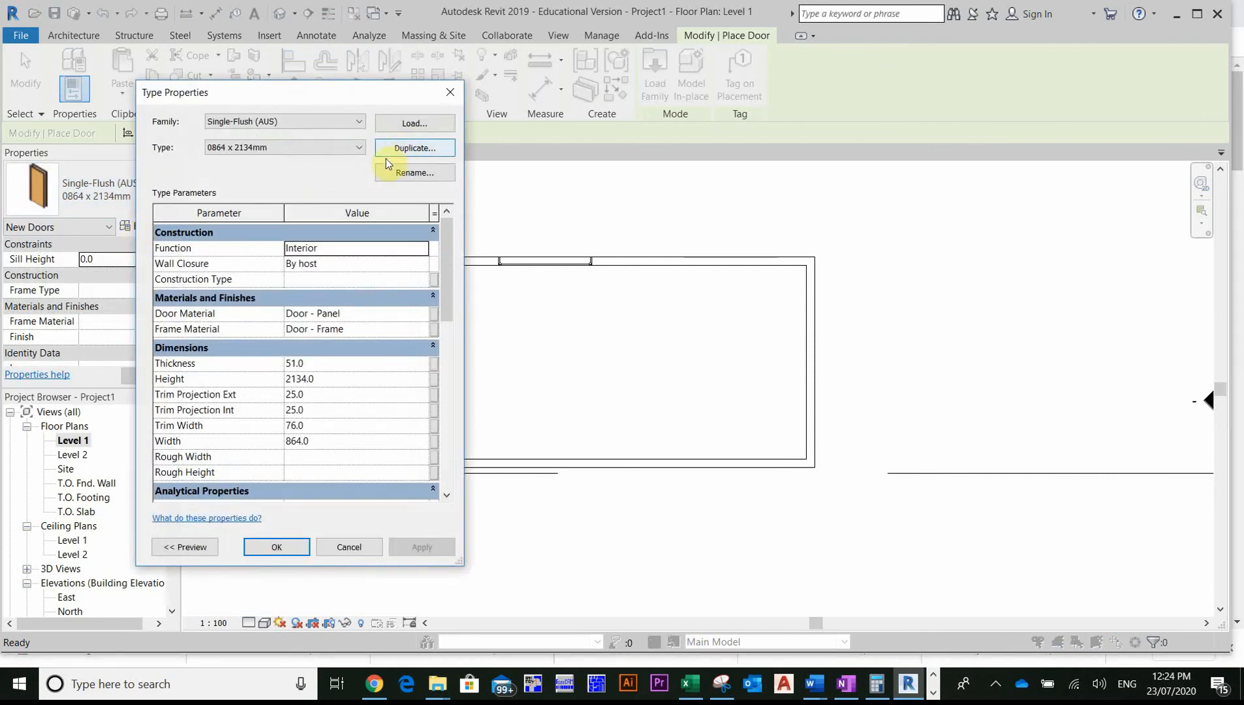
left_click(405, 125)
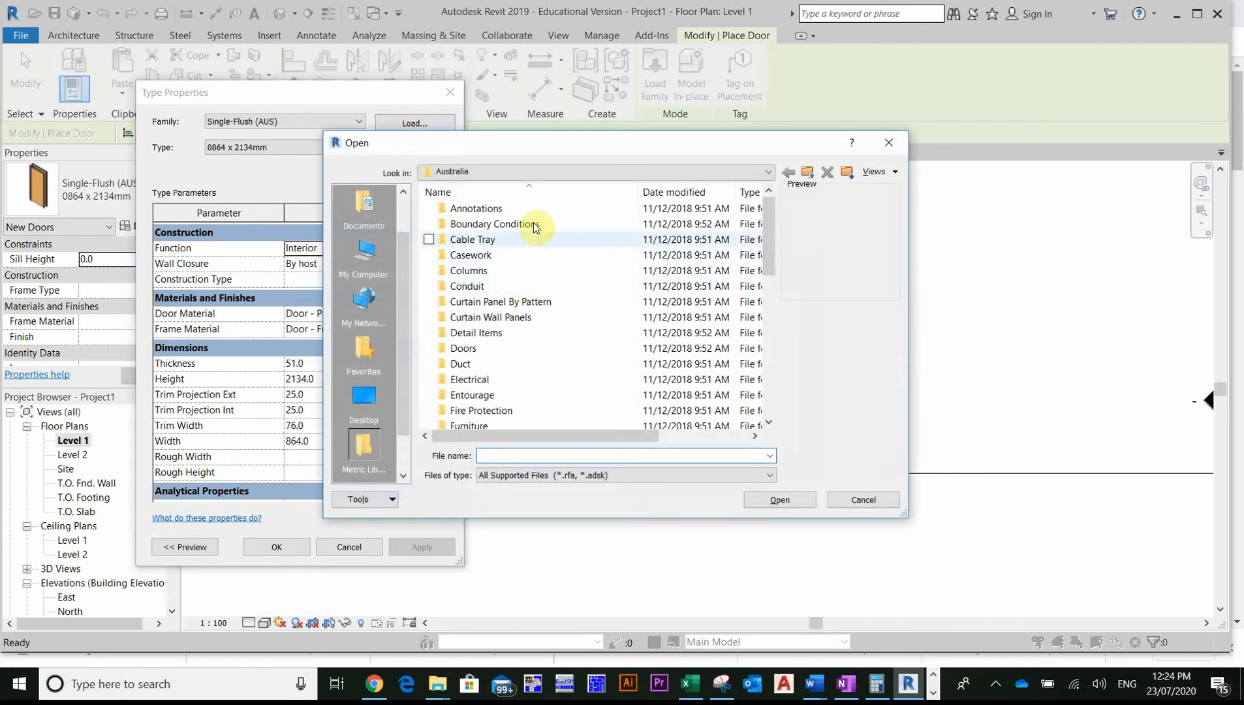
scroll(523, 351, "down", 4)
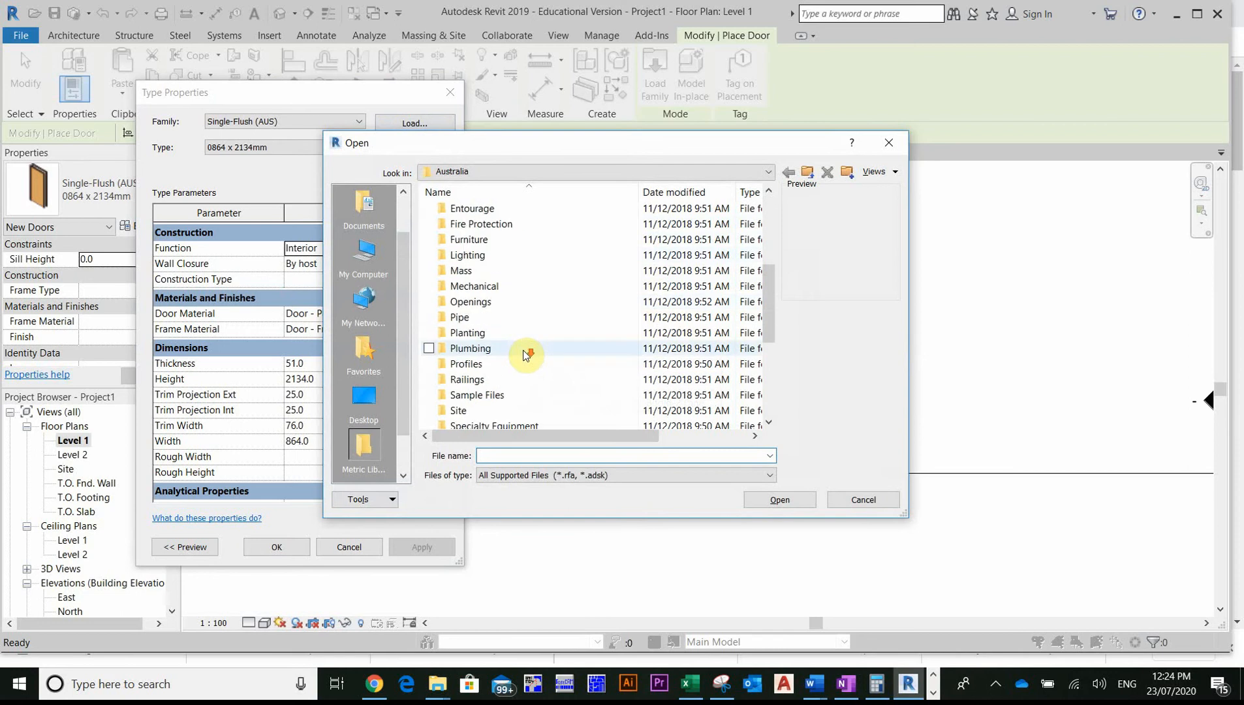
scroll(523, 354, "up", 2)
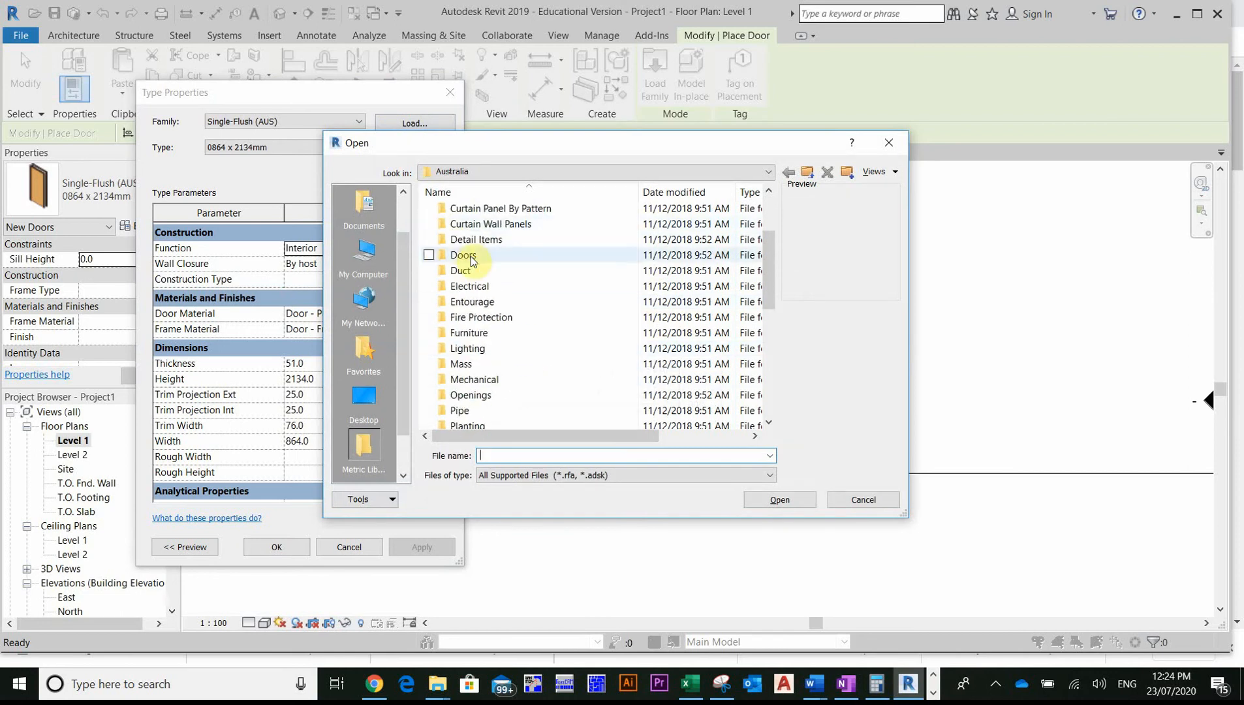
double_click(471, 257)
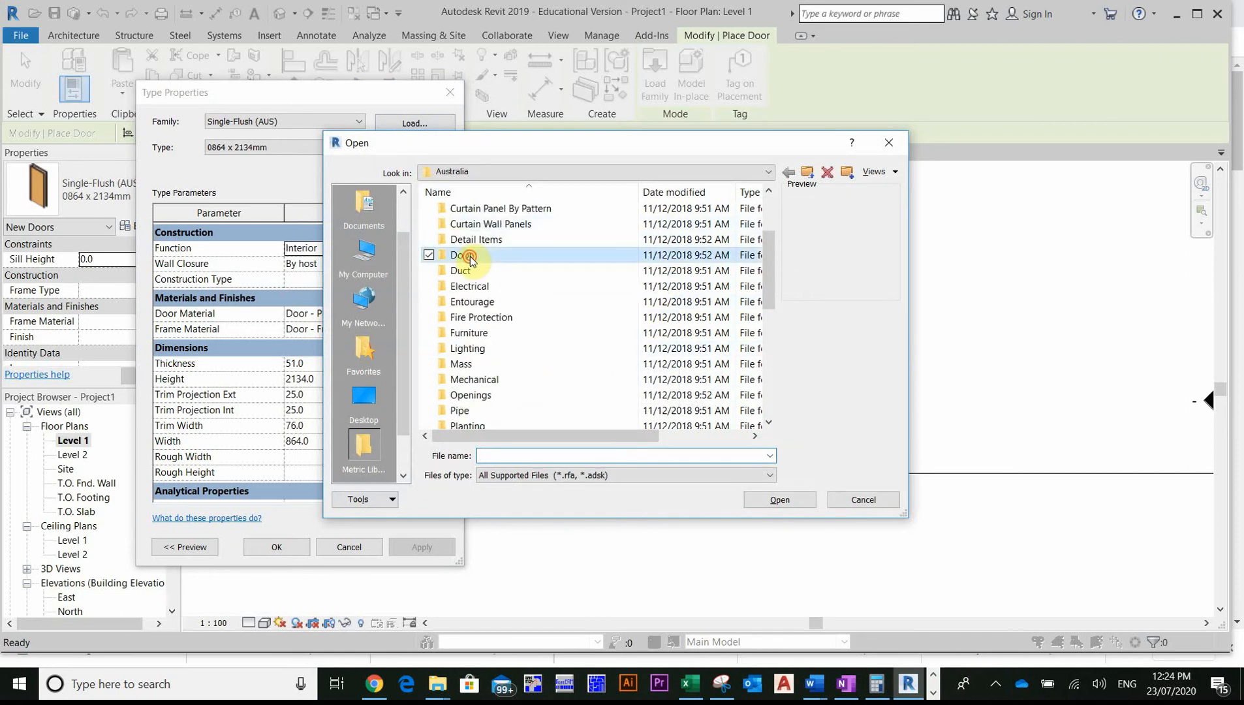
scroll(499, 341, "down", 4)
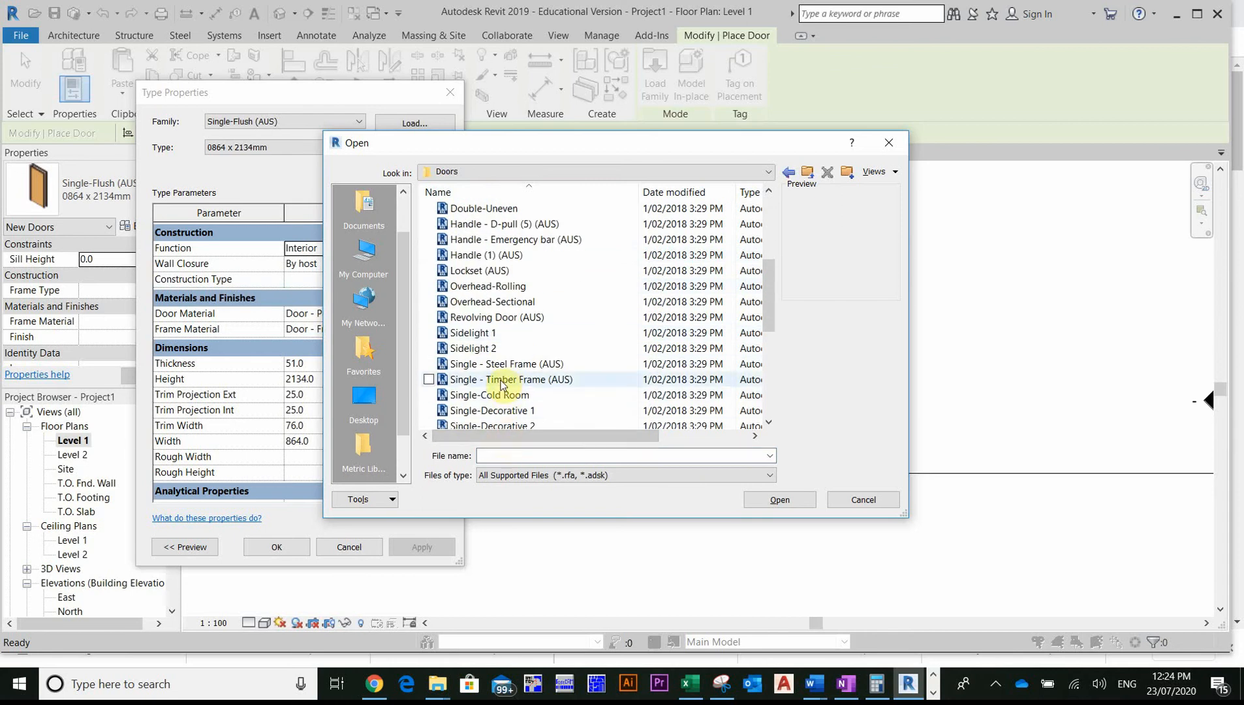
scroll(502, 384, "down", 5)
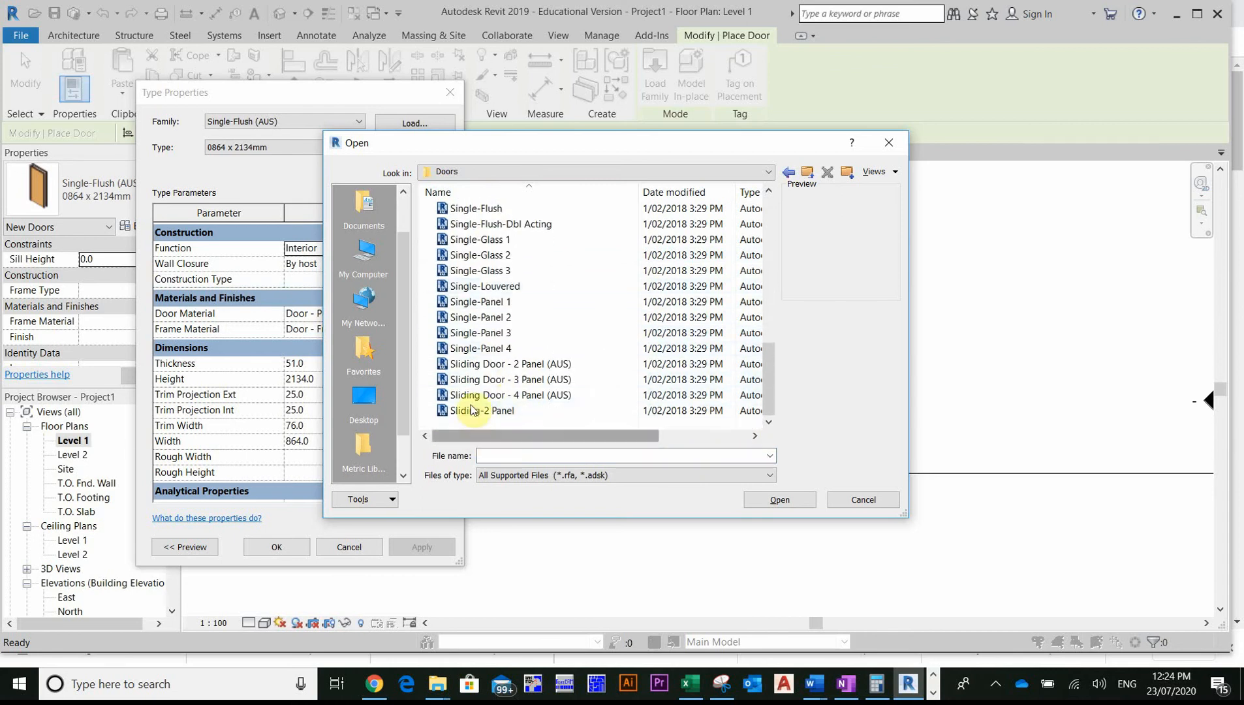
left_click(474, 363)
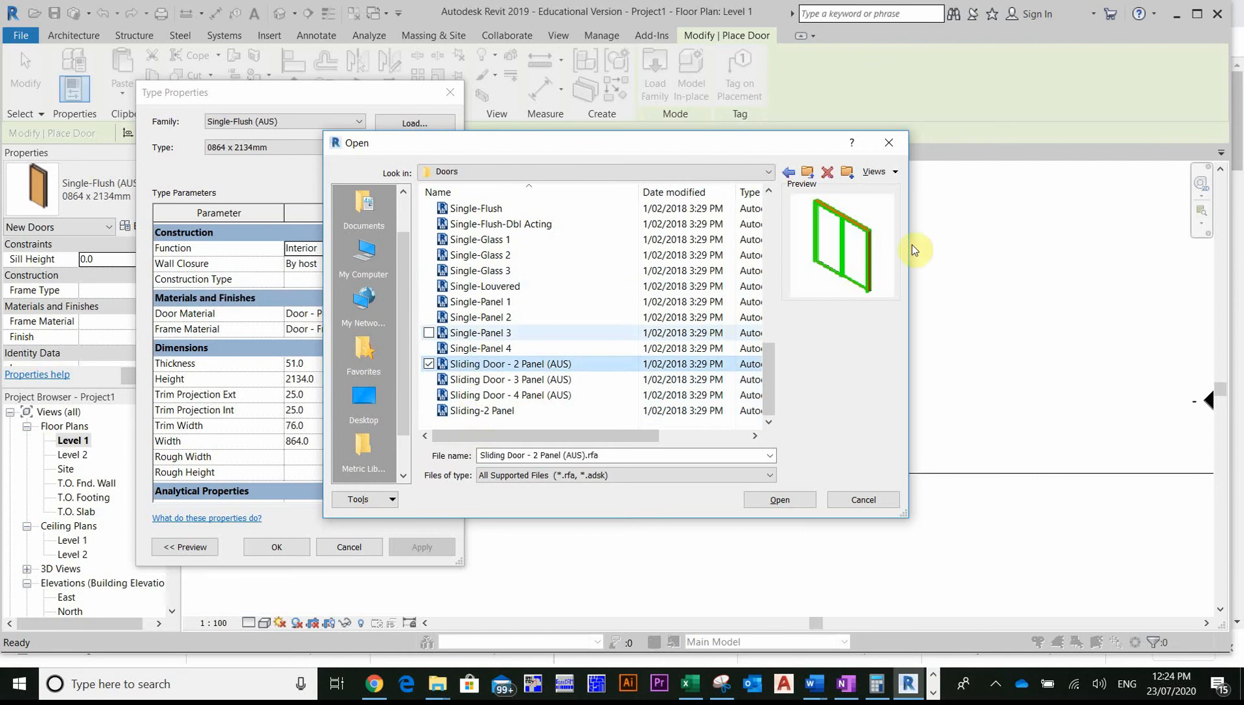
left_click(781, 501)
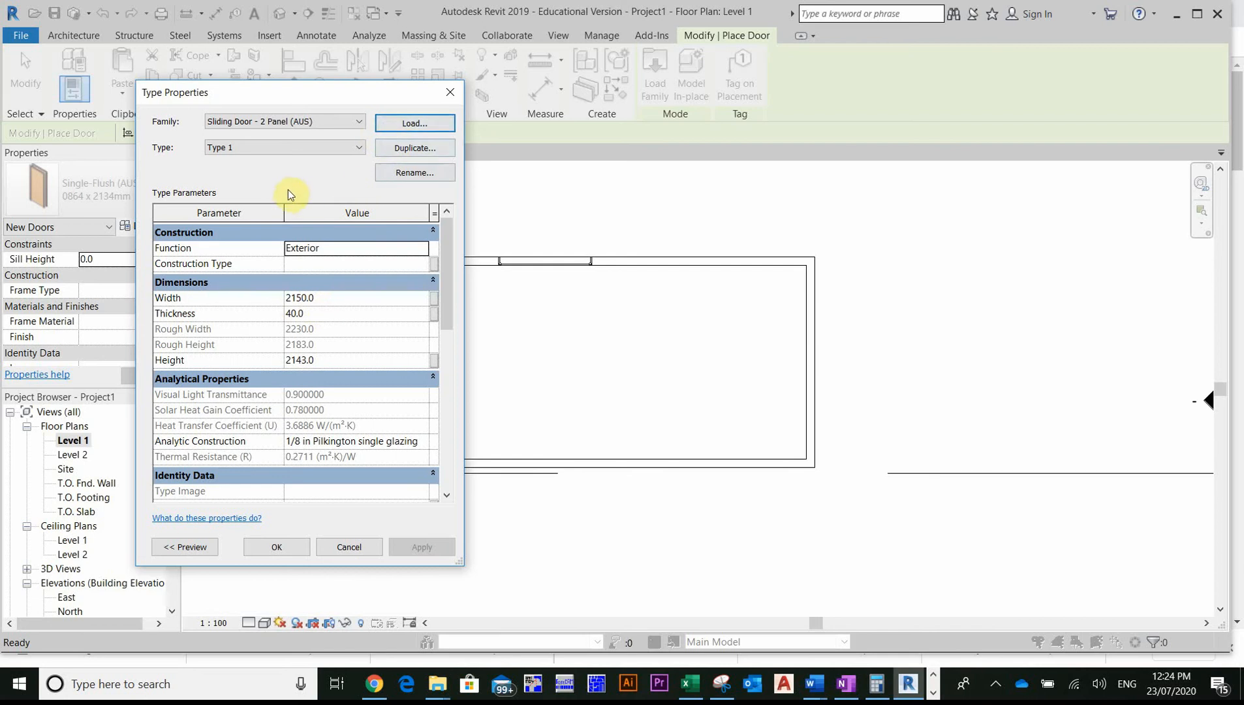
- Duplicate the sliding door type as "1800w x 2100 h" and set its width to 1800 mm
left_click(424, 149)
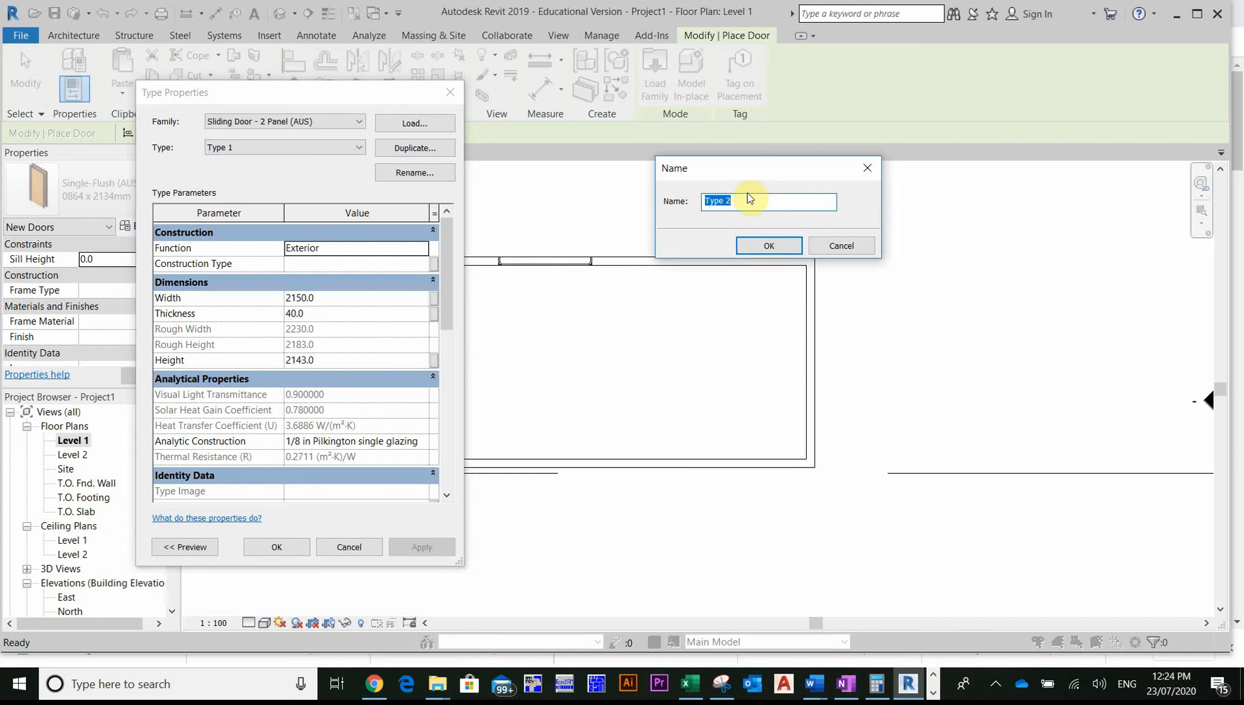
type("1800w x 2100 h")
left_click(762, 246)
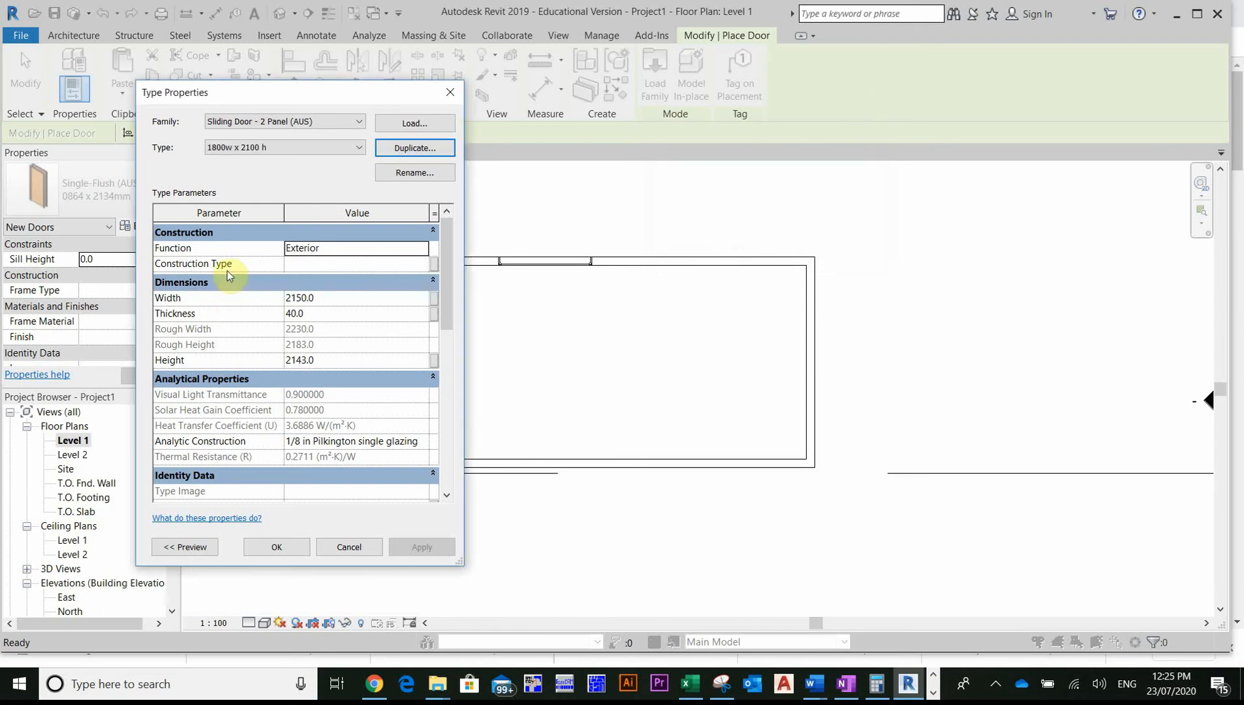
left_click(312, 298)
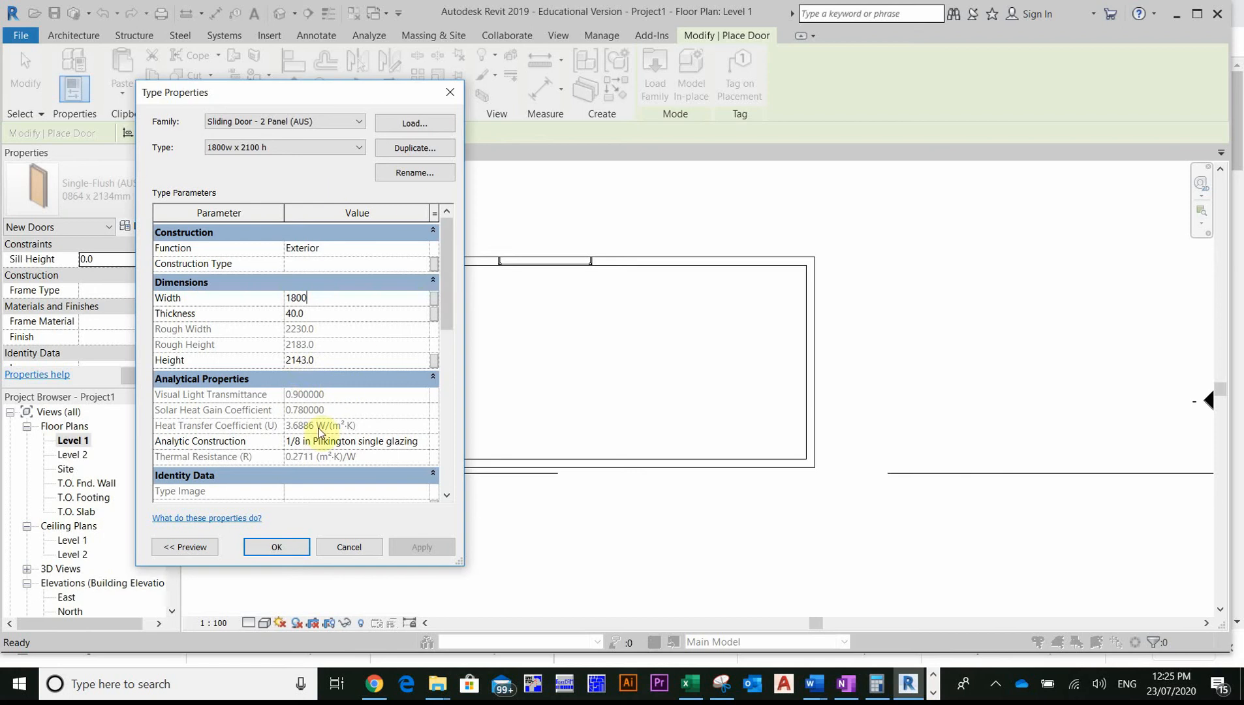
left_click(292, 553)
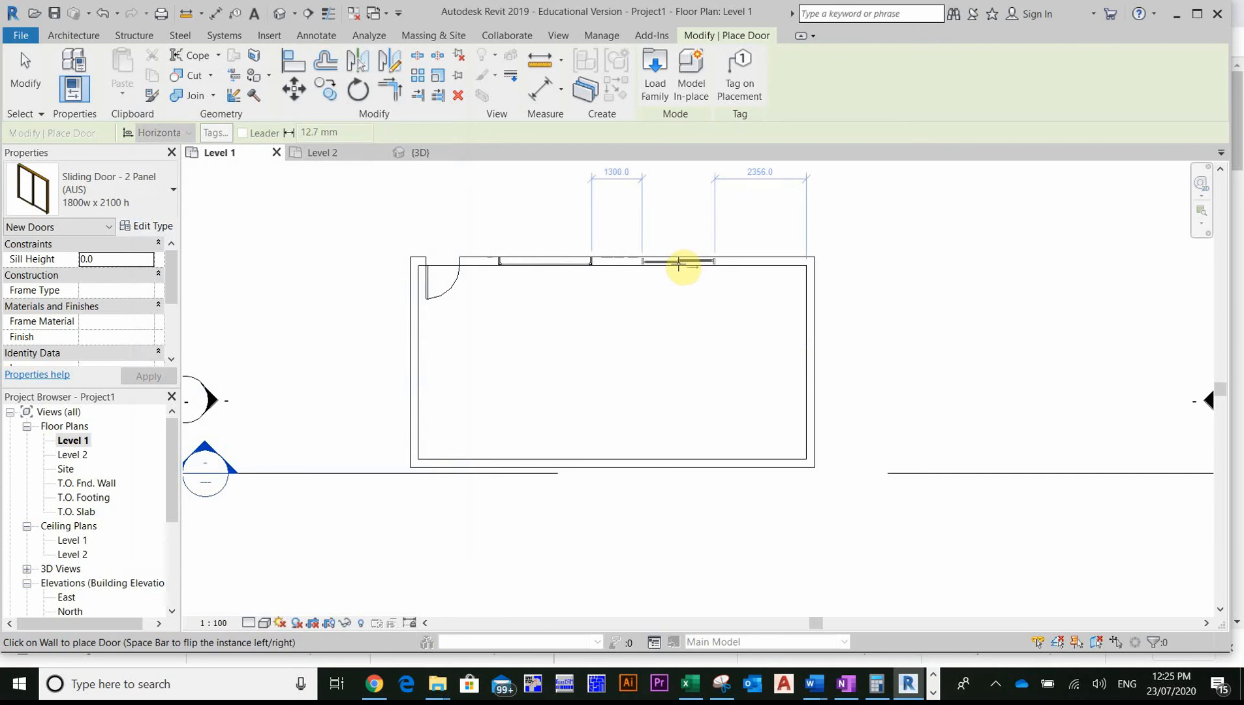
- Place the sliding door in the upper wall, about 1828 mm from both window and right wall, and view the openings in 3D
left_click(701, 264)
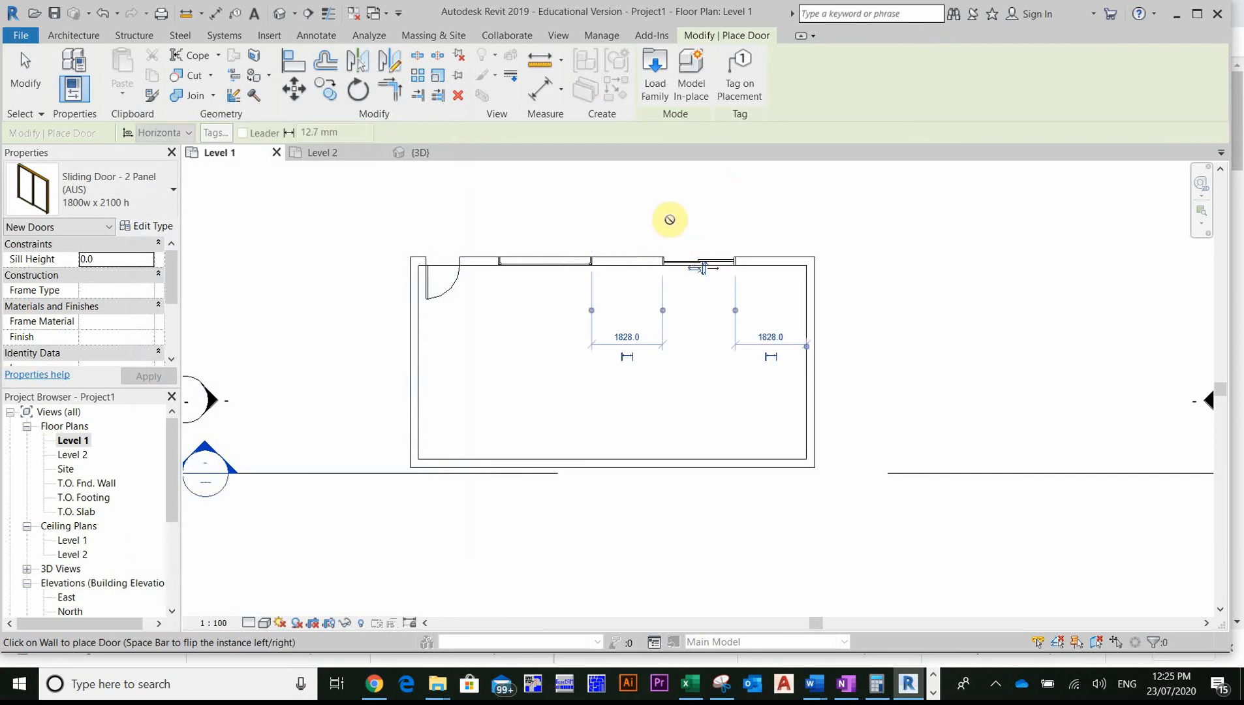
left_click(281, 14)
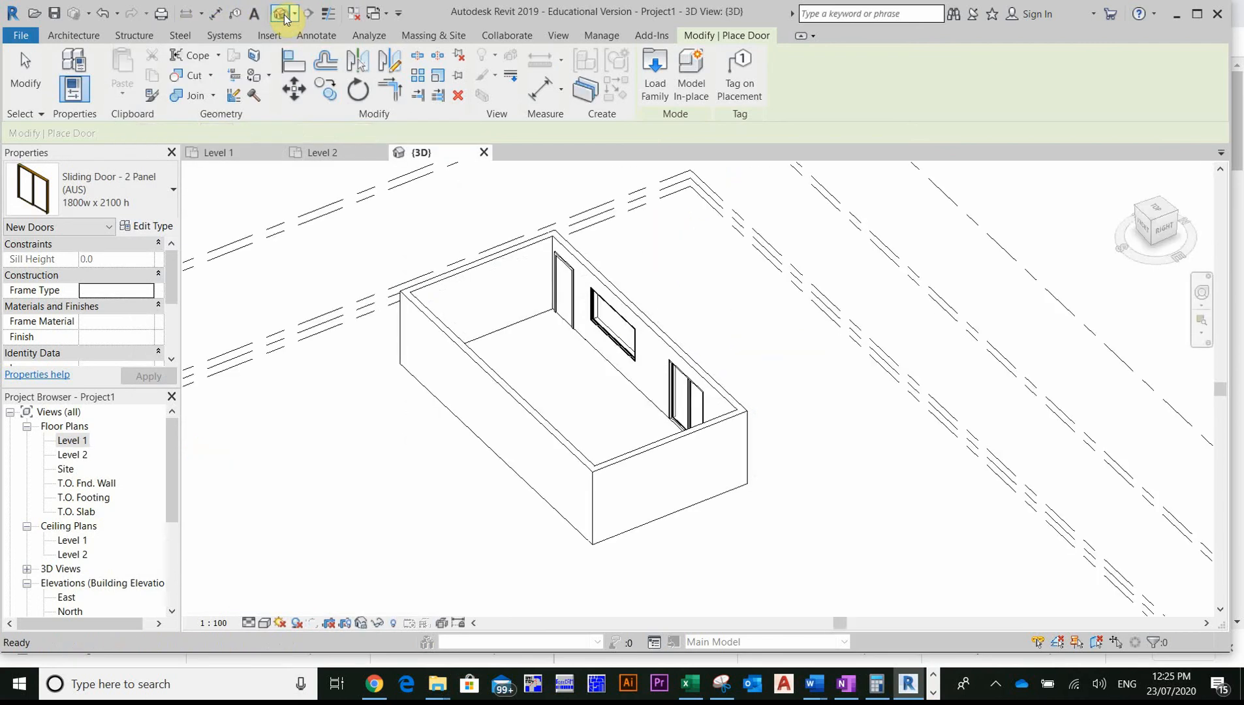
middle_click_drag(707, 358, 511, 370, "shift")
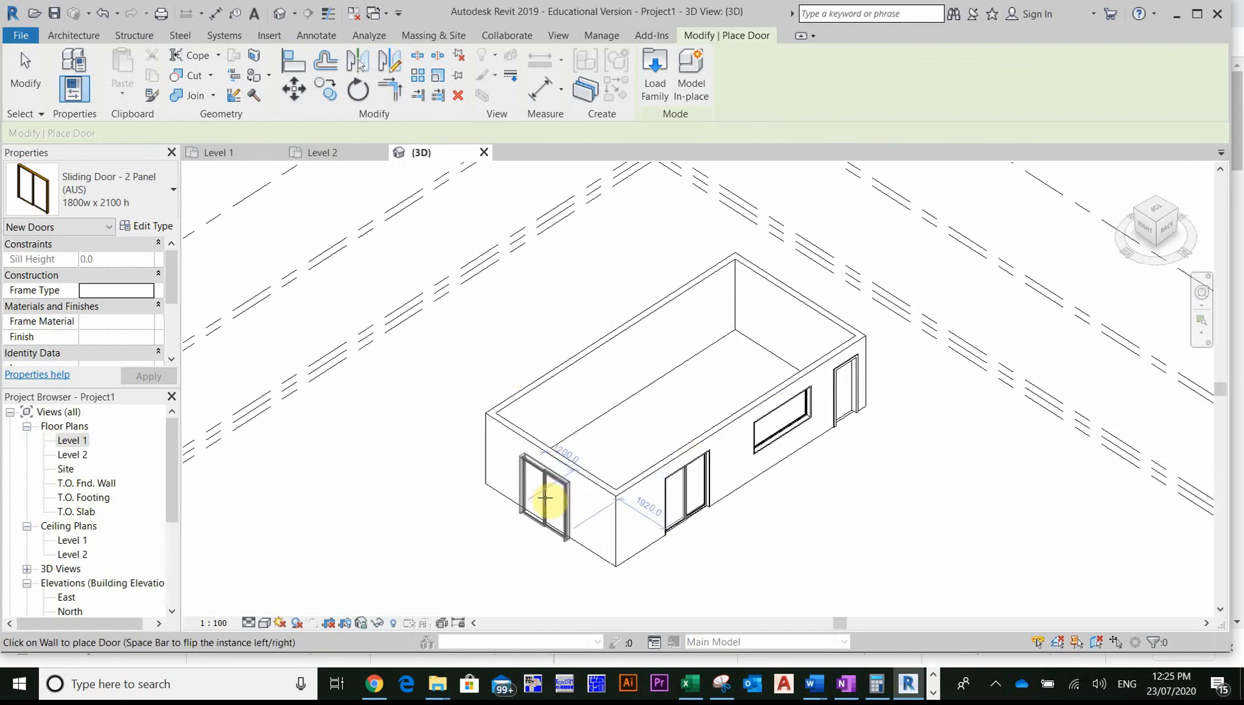
- End door placement and examine the sliding door, window and single door from outside the building in 3D
key("Escape")
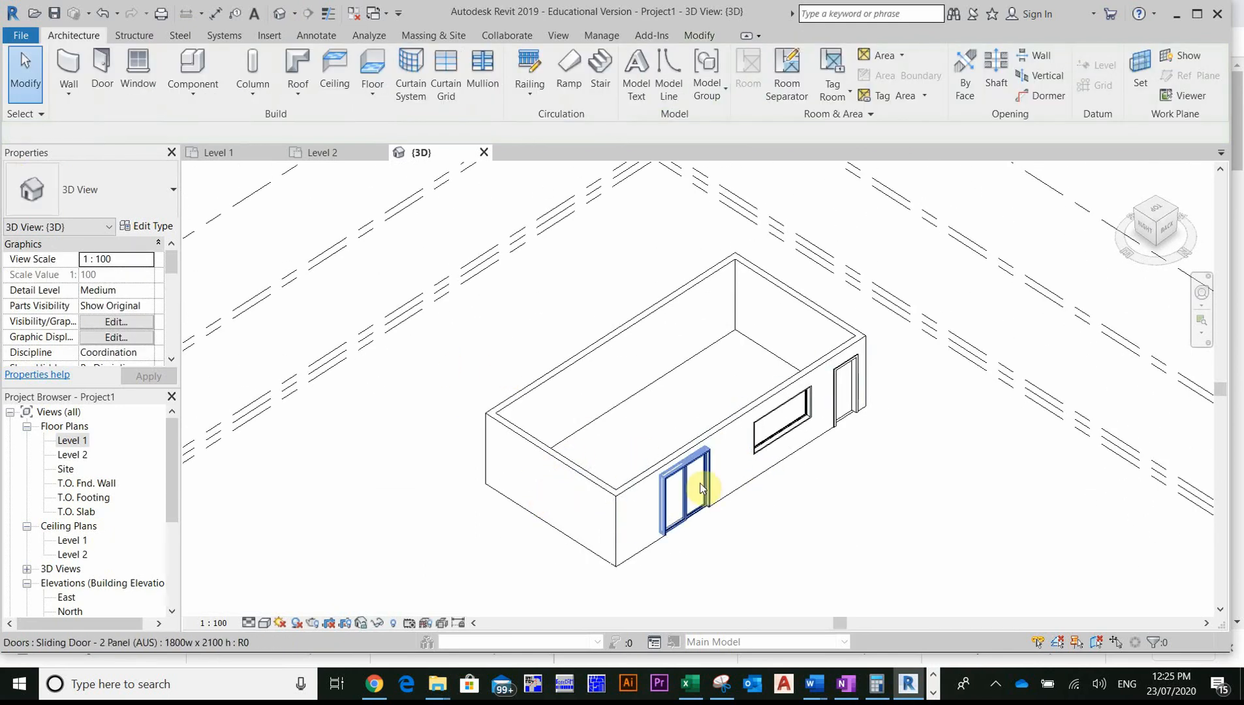
scroll(744, 500, "up", 3)
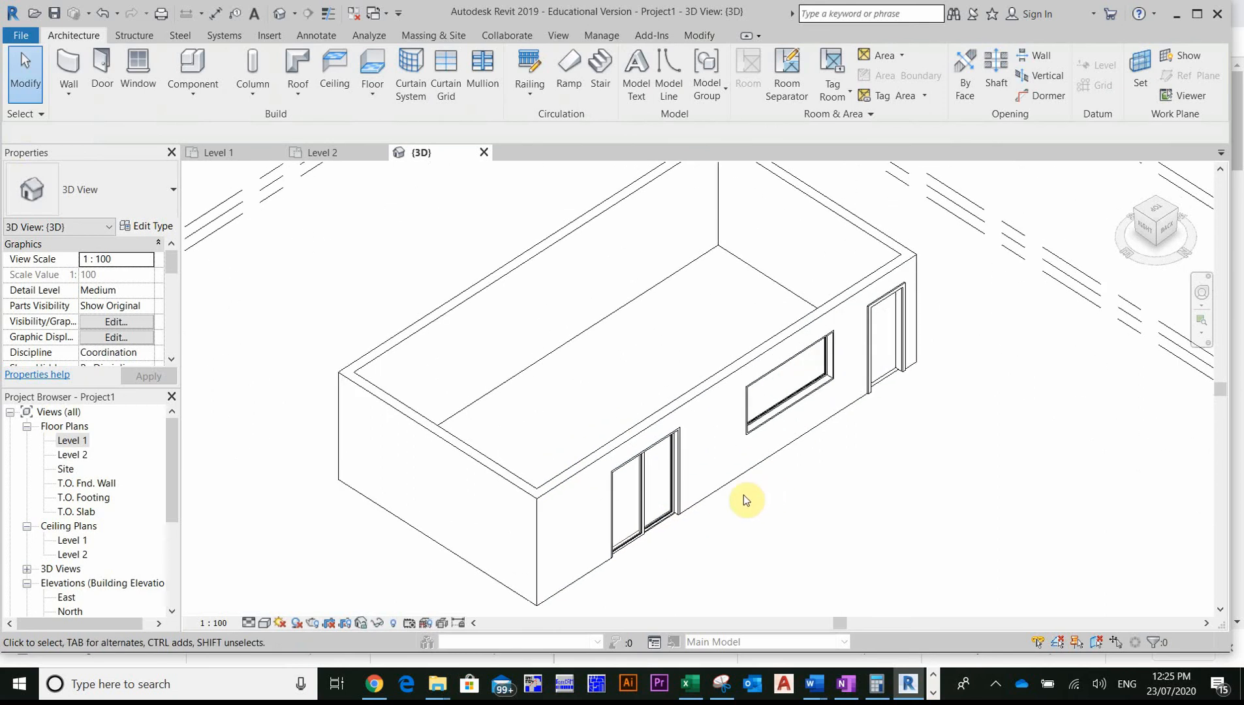
middle_click_drag(746, 515, 712, 374, "shift")
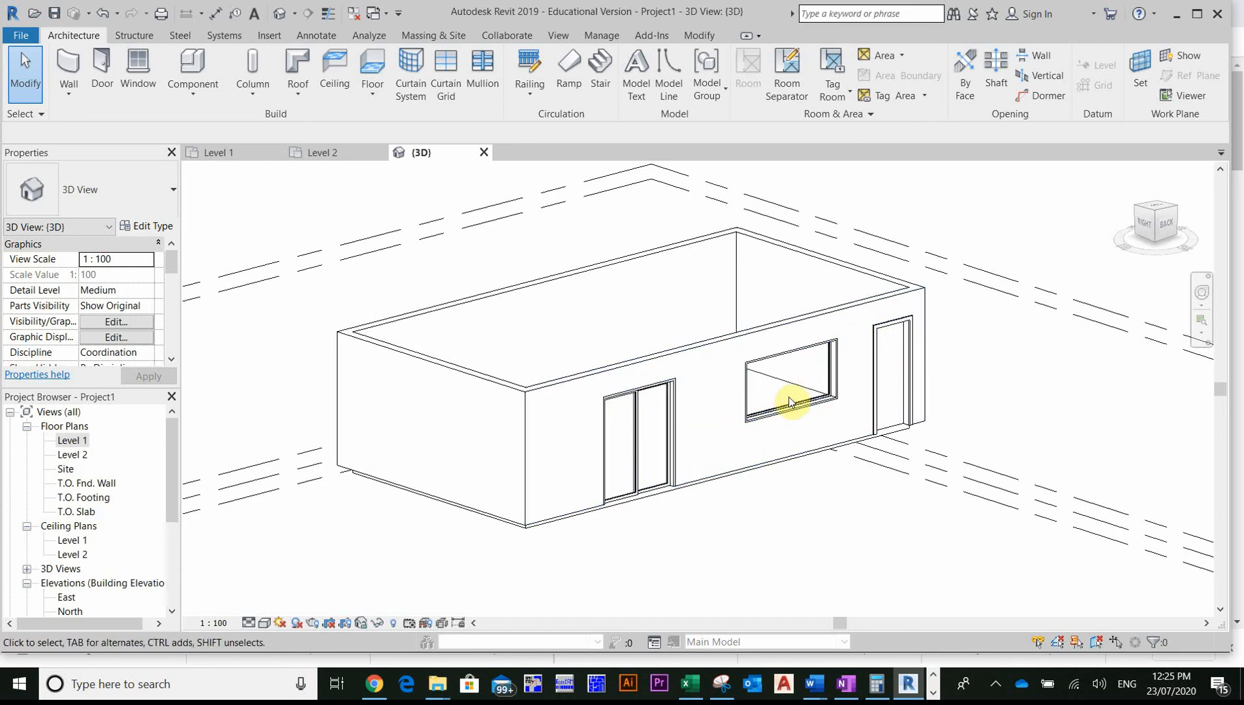
middle_click_drag(561, 339, 533, 370, "shift")
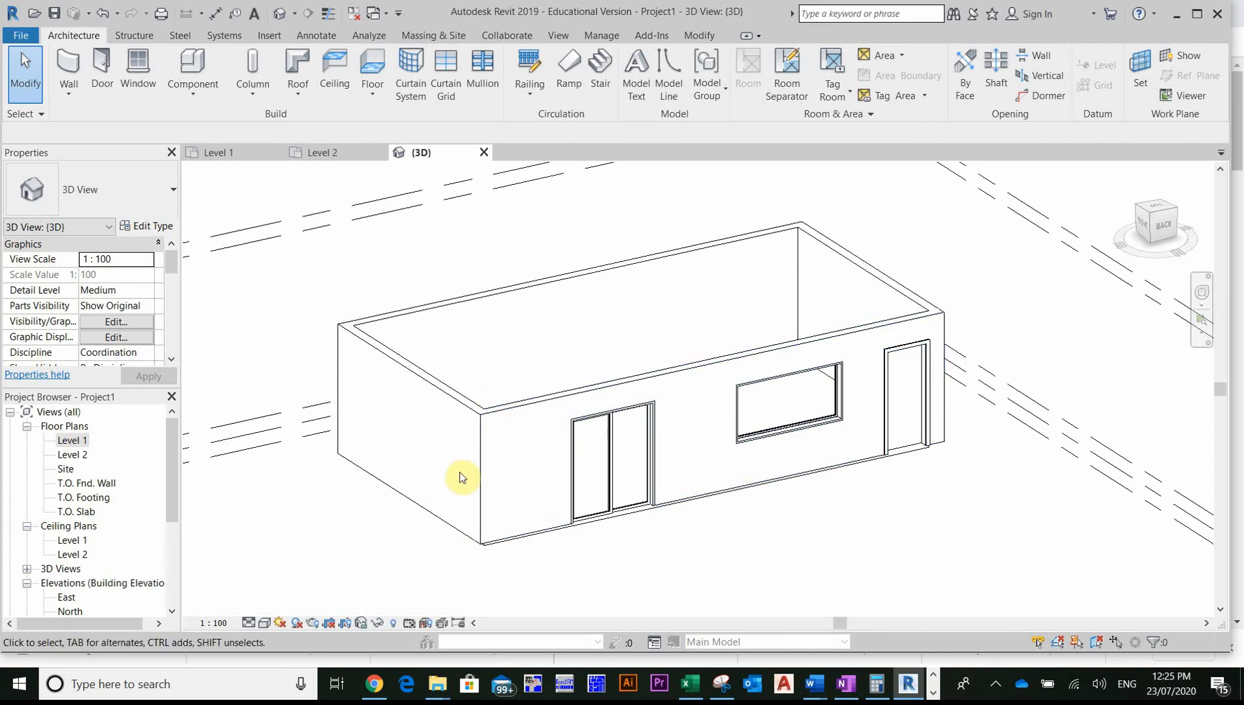
- Set the unconnected height of the long wall containing the doors and window to 4000 mm
left_click(514, 408)
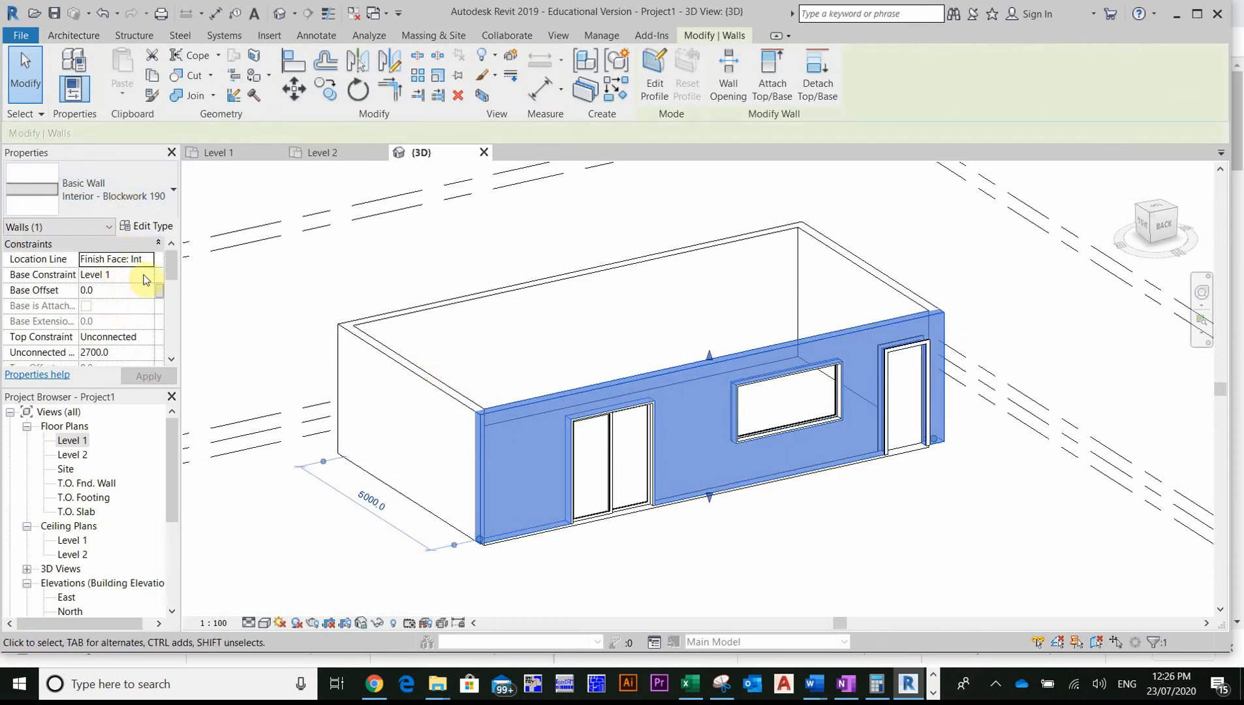
left_click_drag(172, 267, 169, 279)
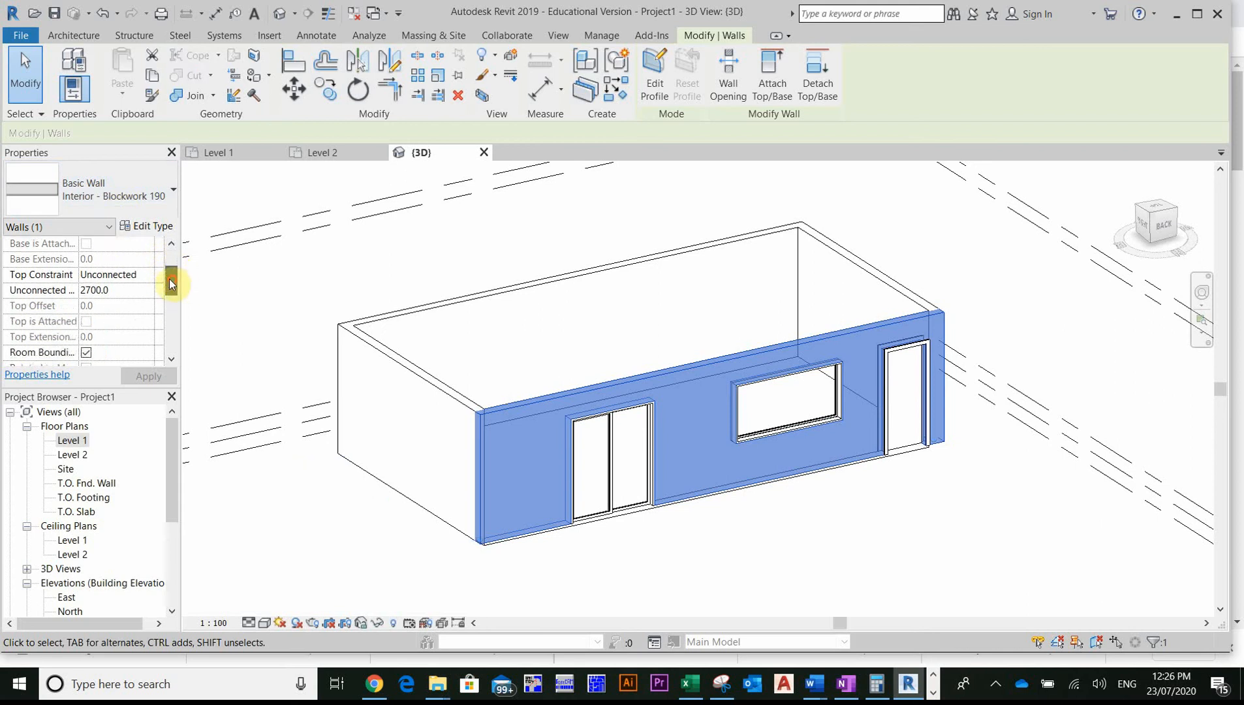
left_click(124, 292)
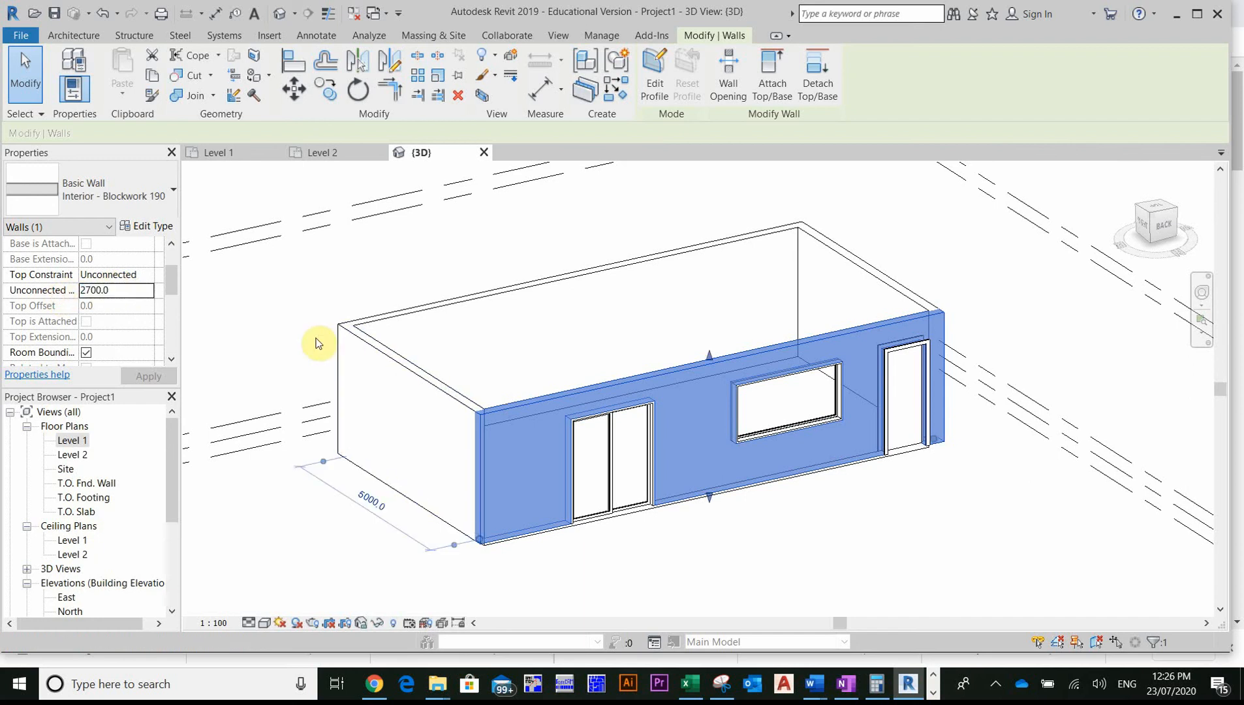
left_click(119, 291)
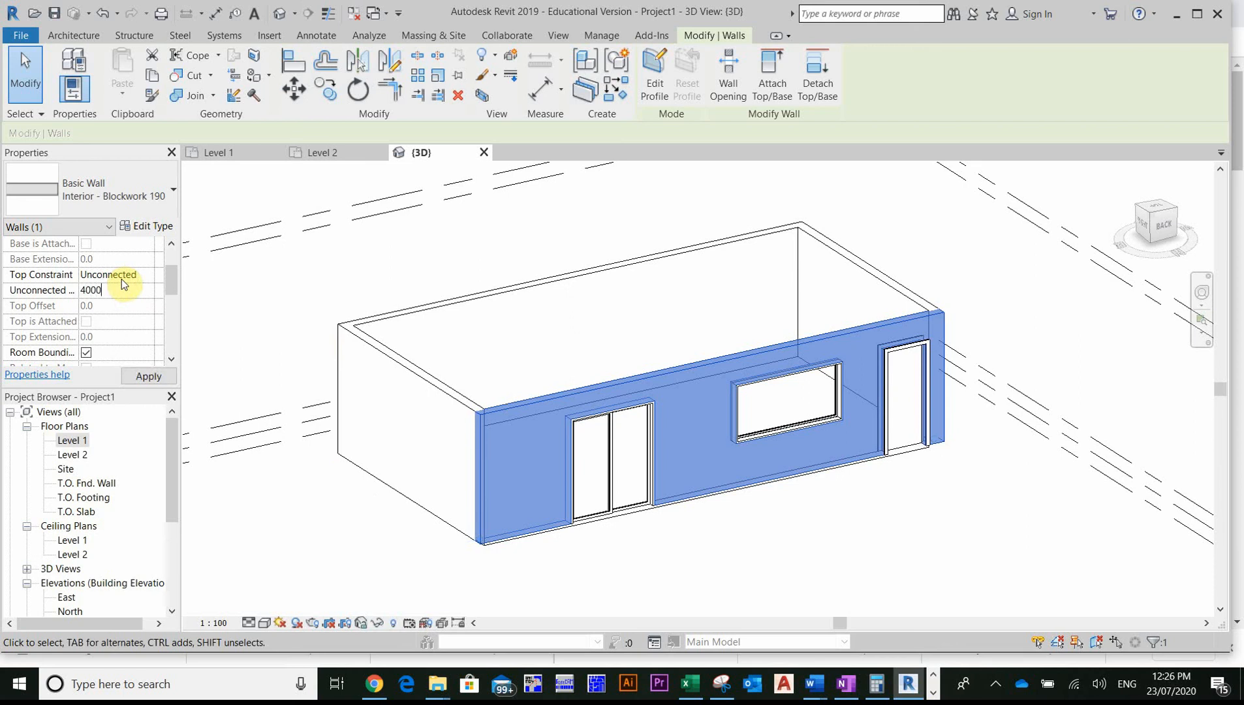
type("4000")
key("Return")
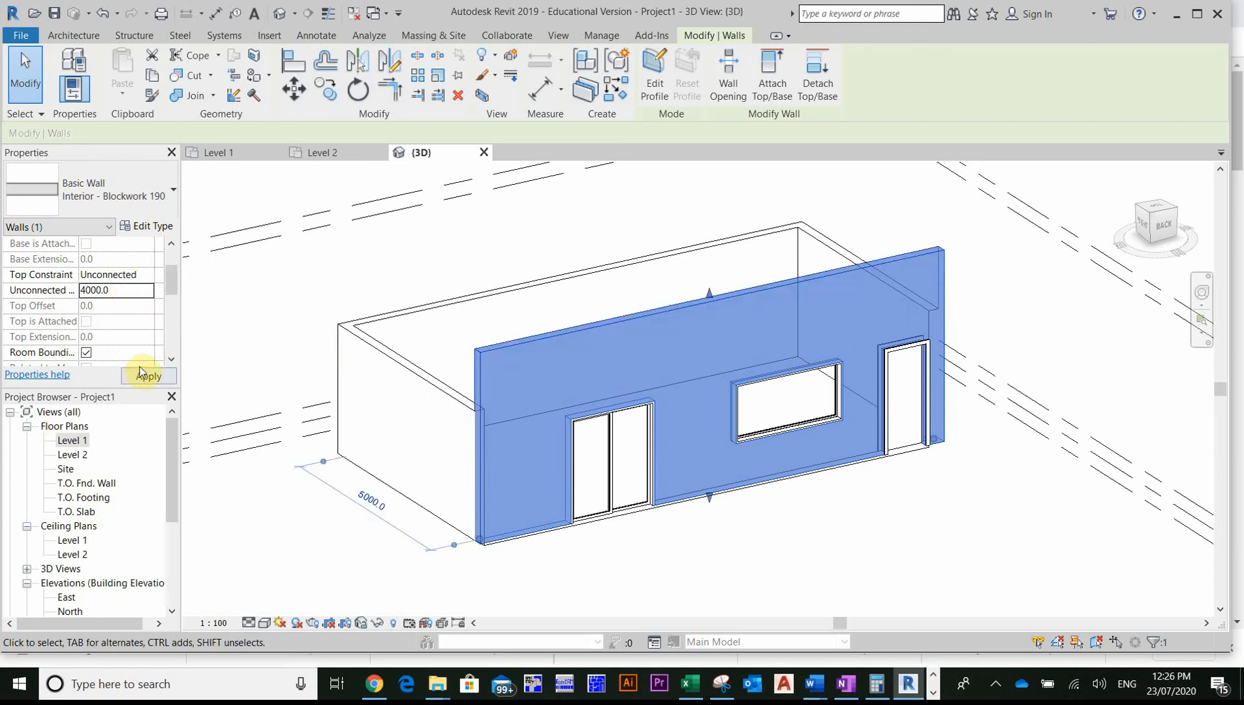
left_click(148, 376)
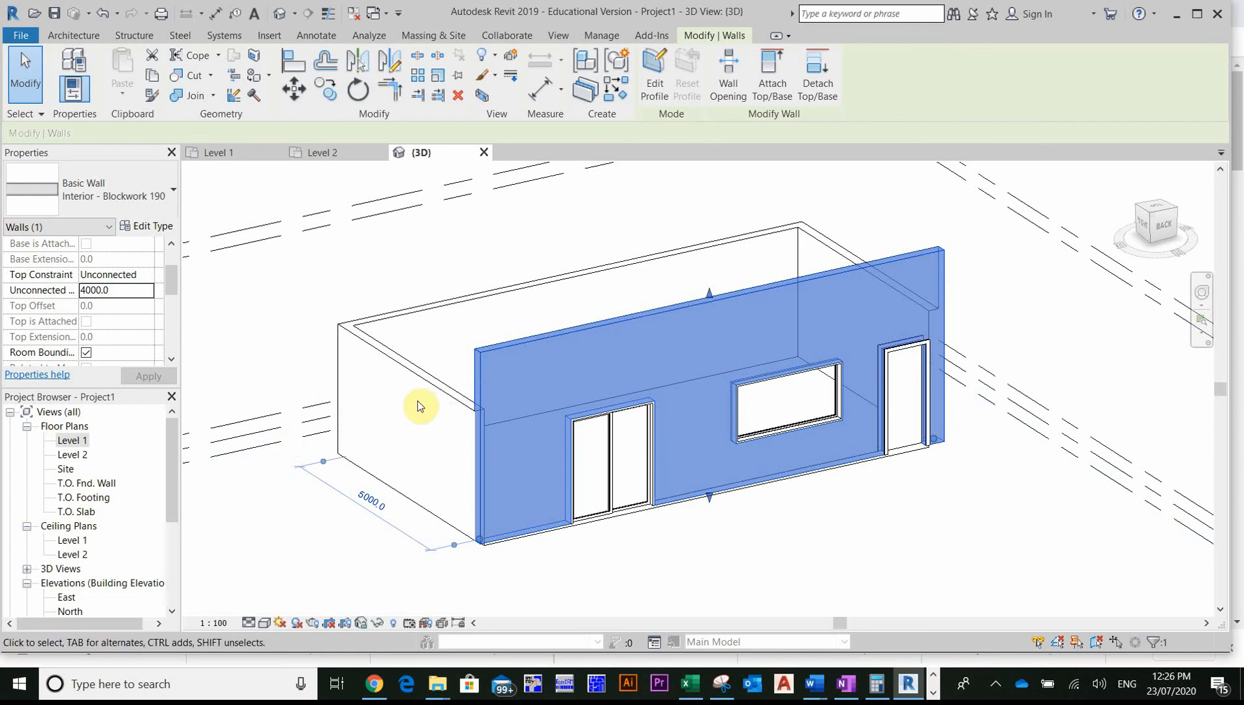
- Examine the long wall with the openings against the other walls from another angle, checking its height property and the floor
left_click(477, 291)
left_click(521, 345)
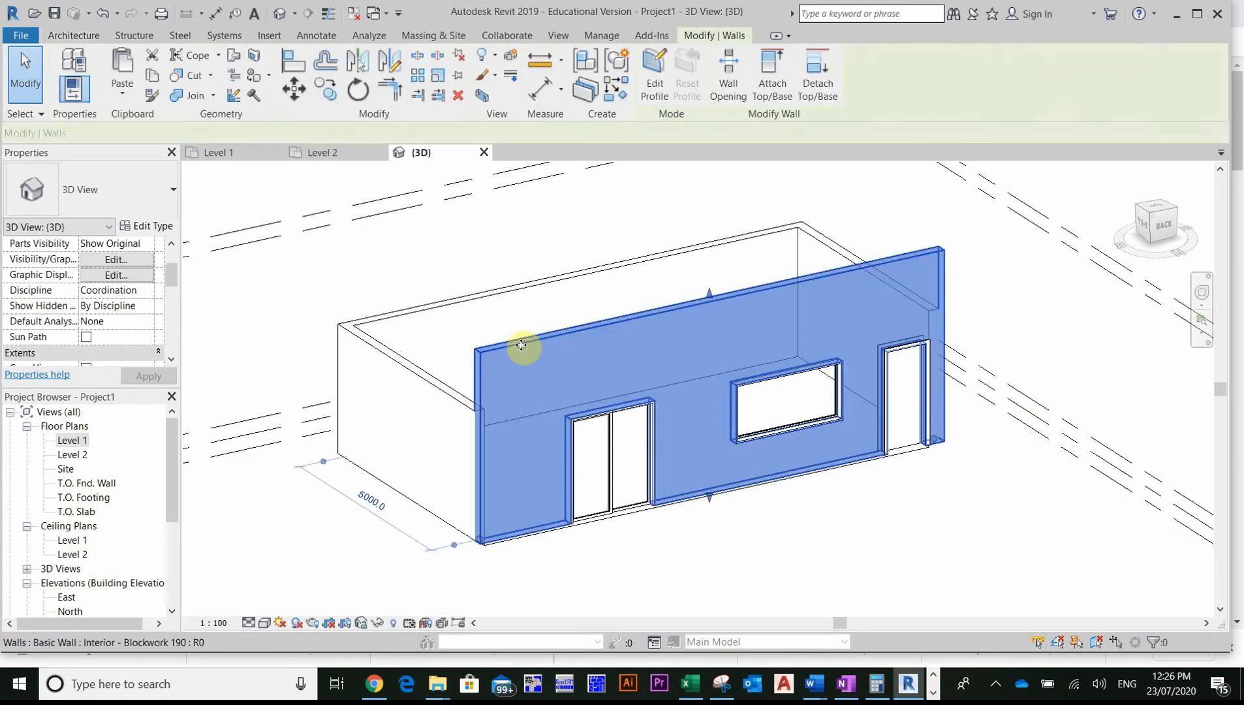
left_click(112, 293)
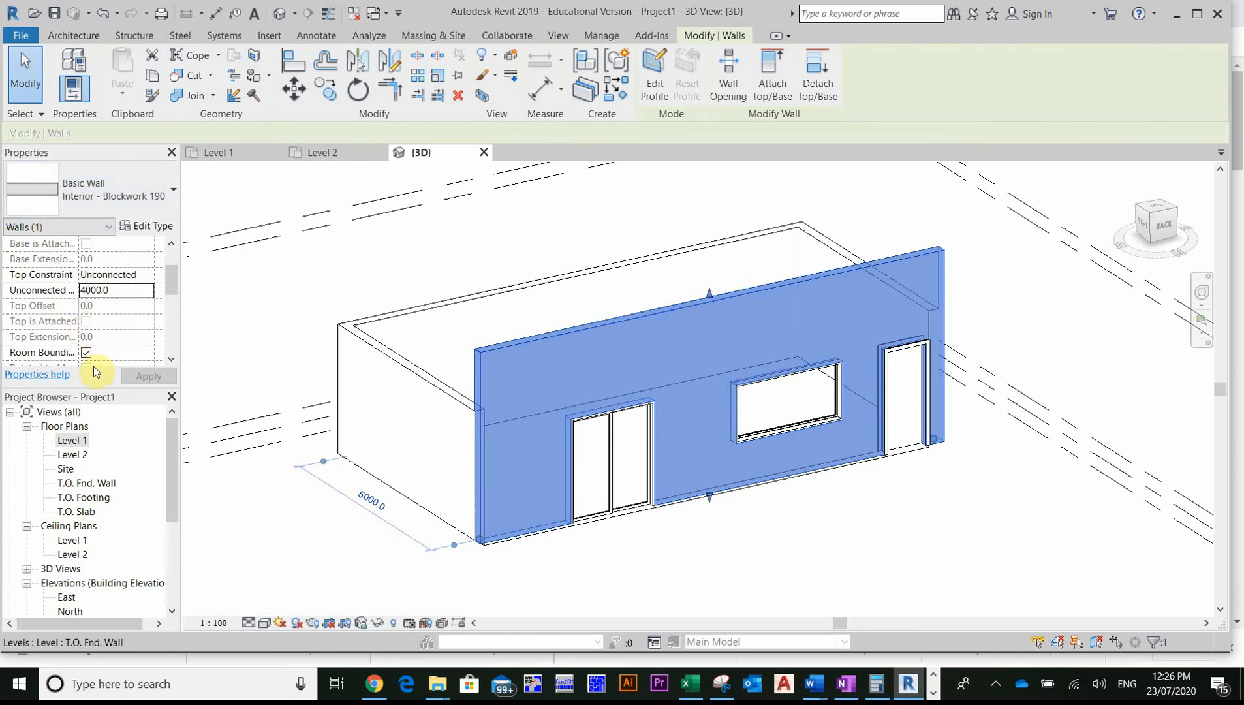
left_click(409, 247)
middle_click_drag(383, 382, 480, 337, "shift")
left_click(478, 323)
left_click(386, 274)
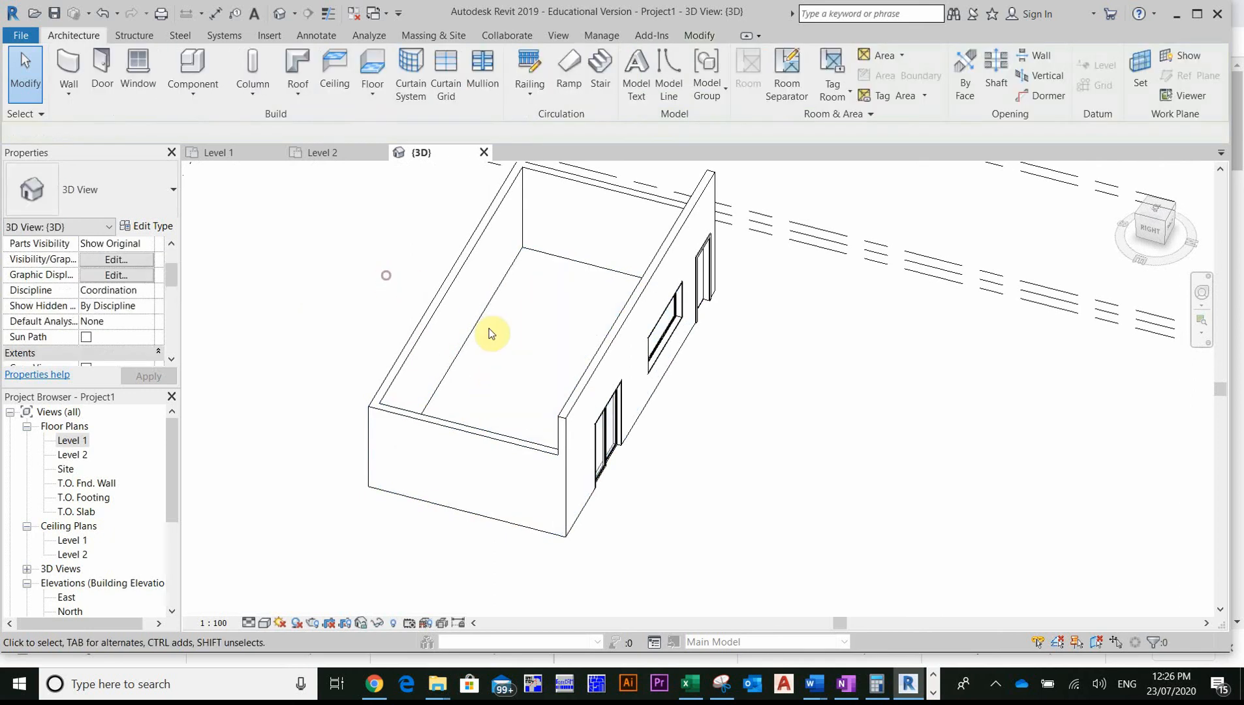
left_click(585, 372)
left_click(552, 357)
left_click(545, 353)
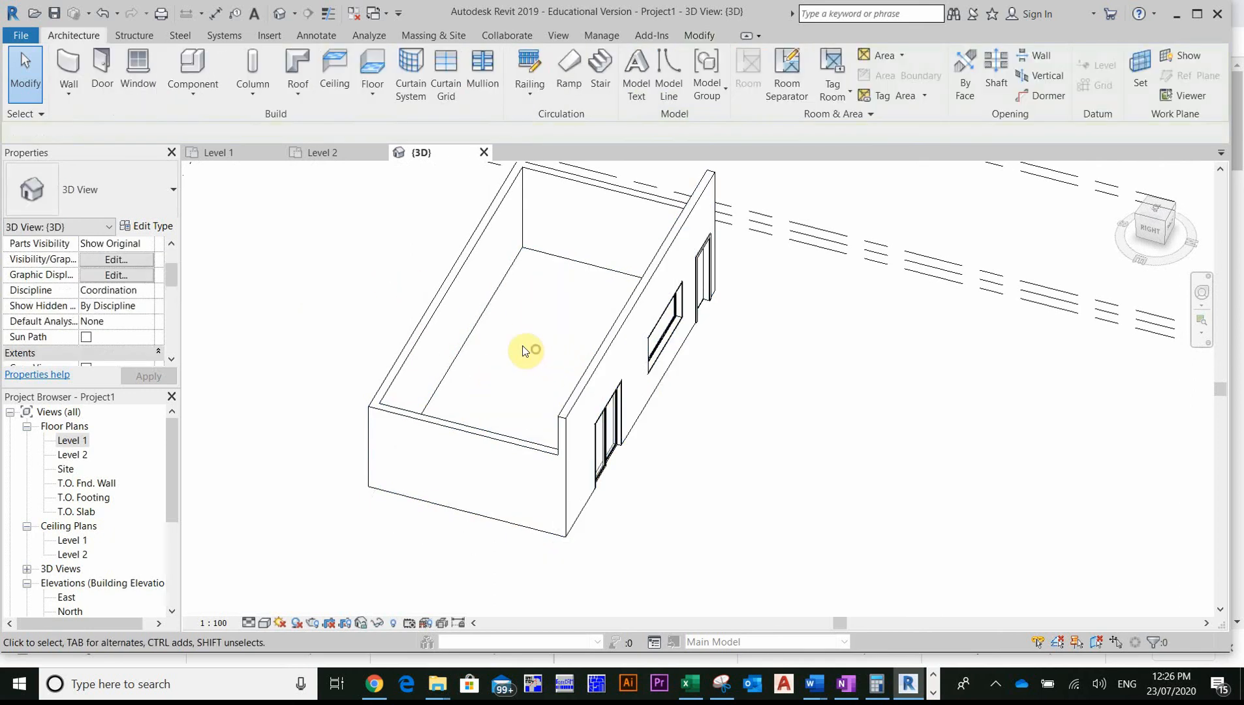
left_click(538, 257)
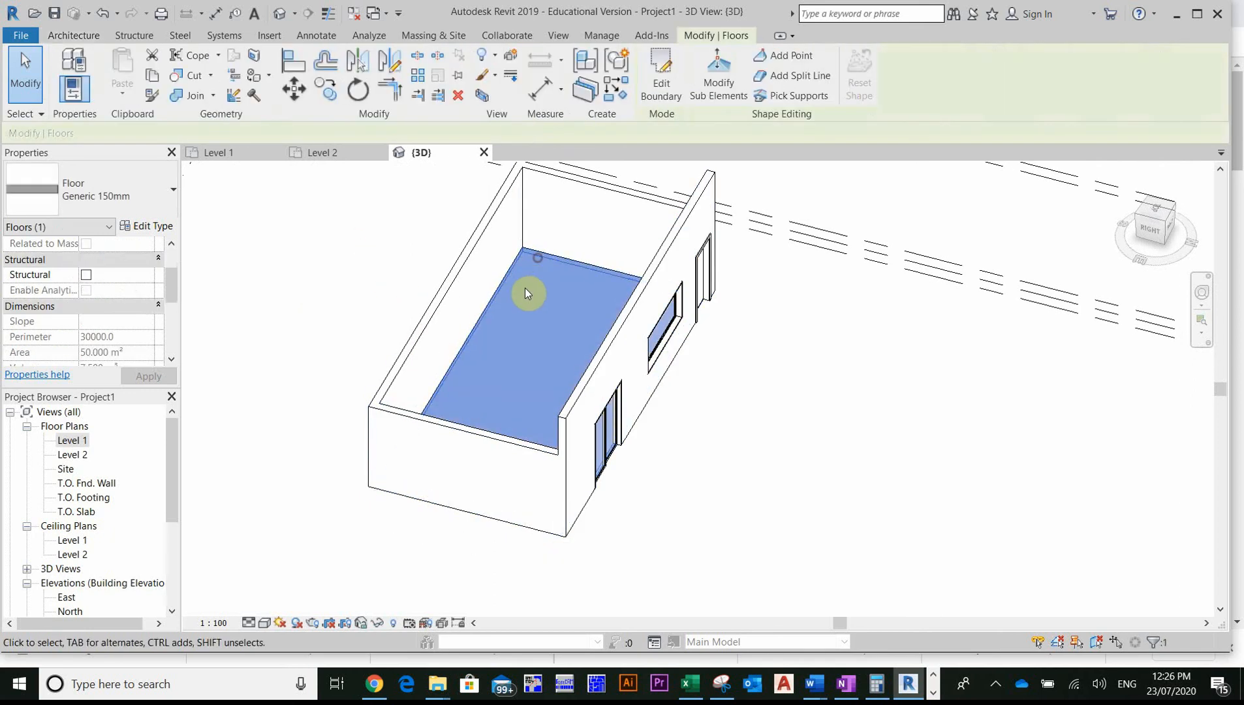
left_click(889, 419)
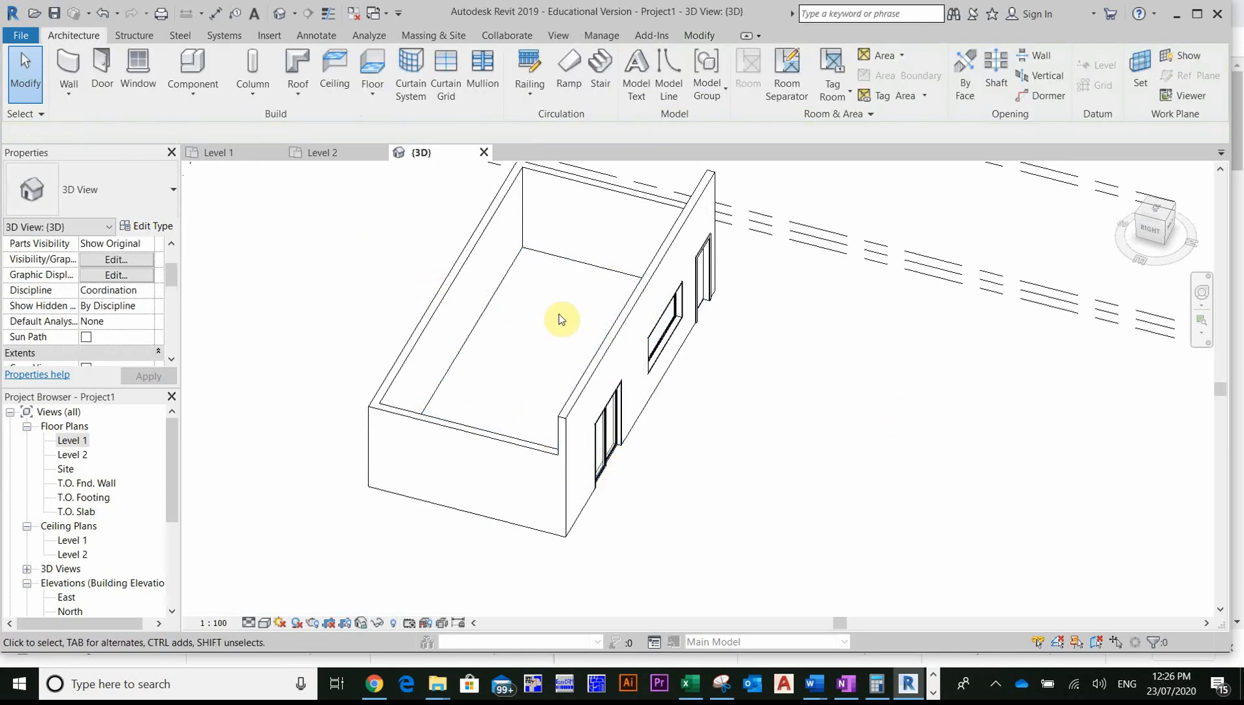
- Select the whole building, filter out windows, floors and doors, and browse the wall types before clearing the selection
middle_click_drag(516, 327, 449, 362)
scroll(448, 361, "up", 1)
scroll(449, 362, "down", 2)
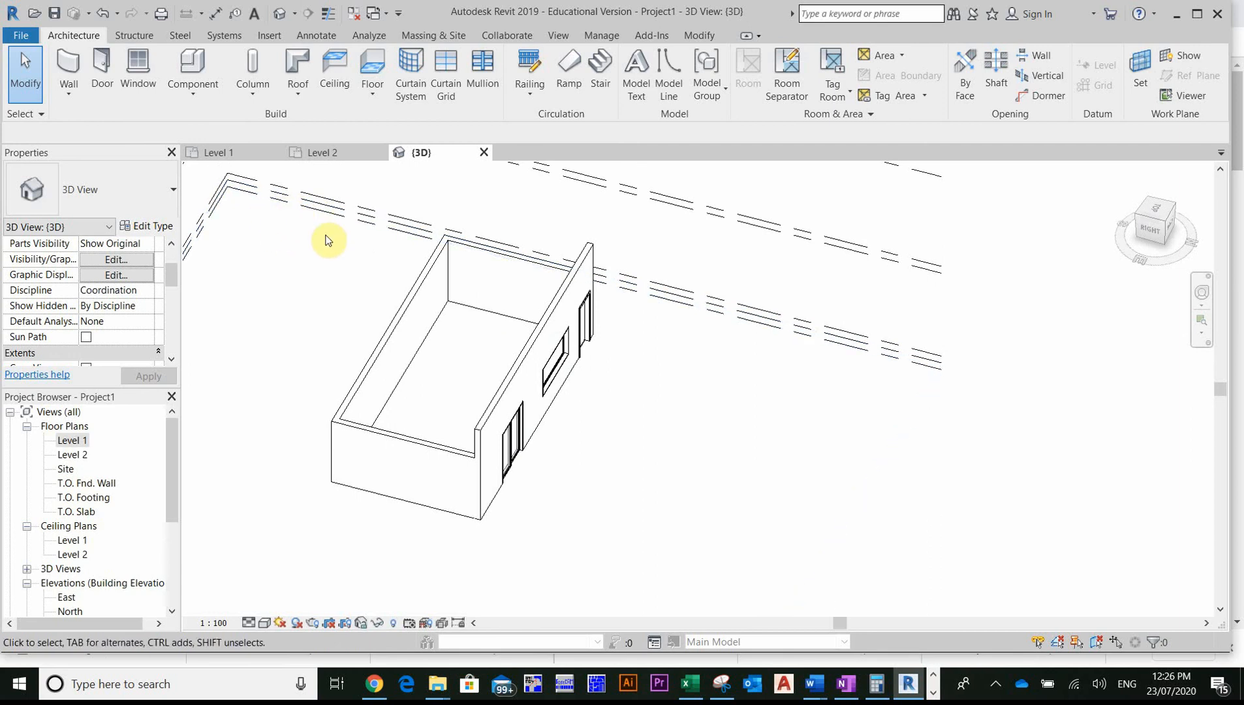
left_click_drag(270, 227, 741, 573)
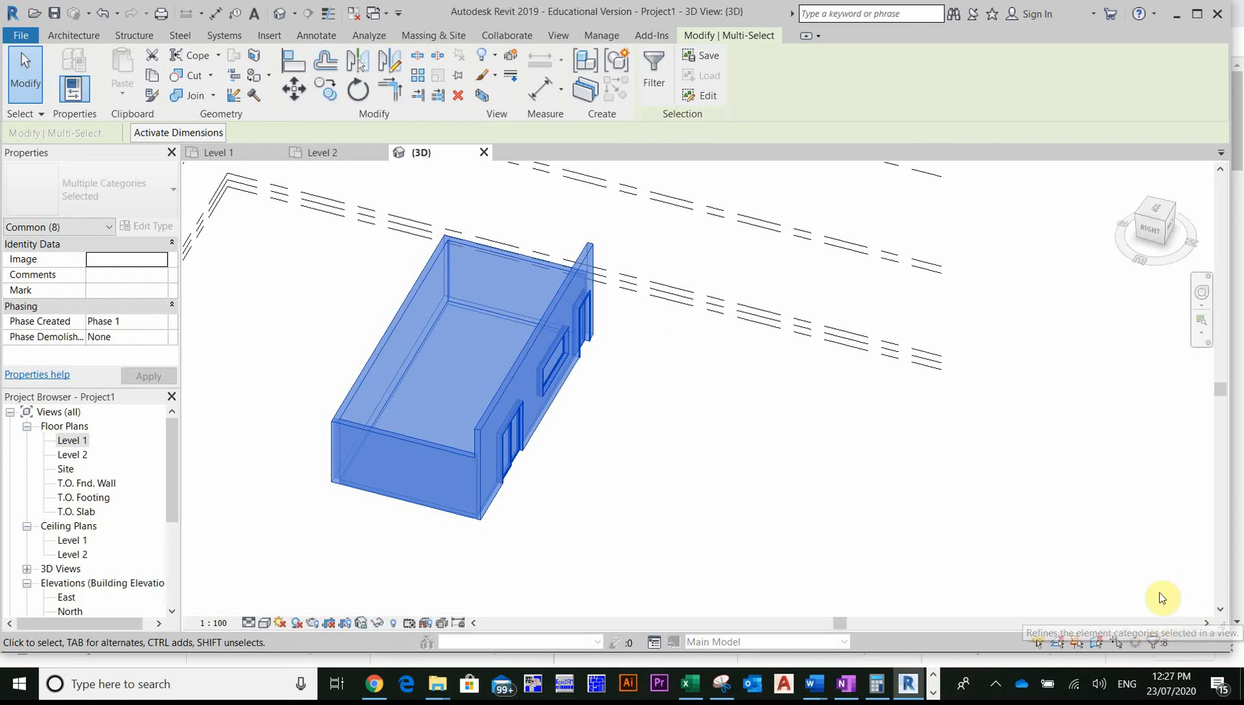
left_click(1154, 643)
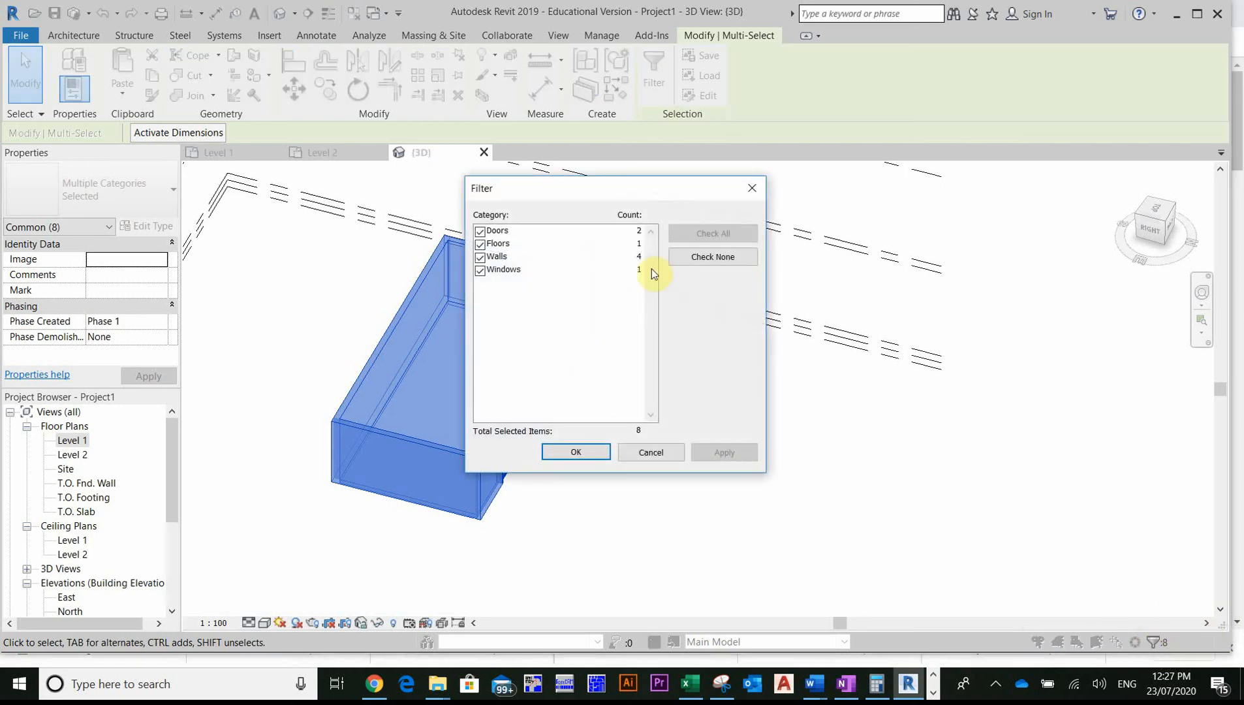
left_click(480, 269)
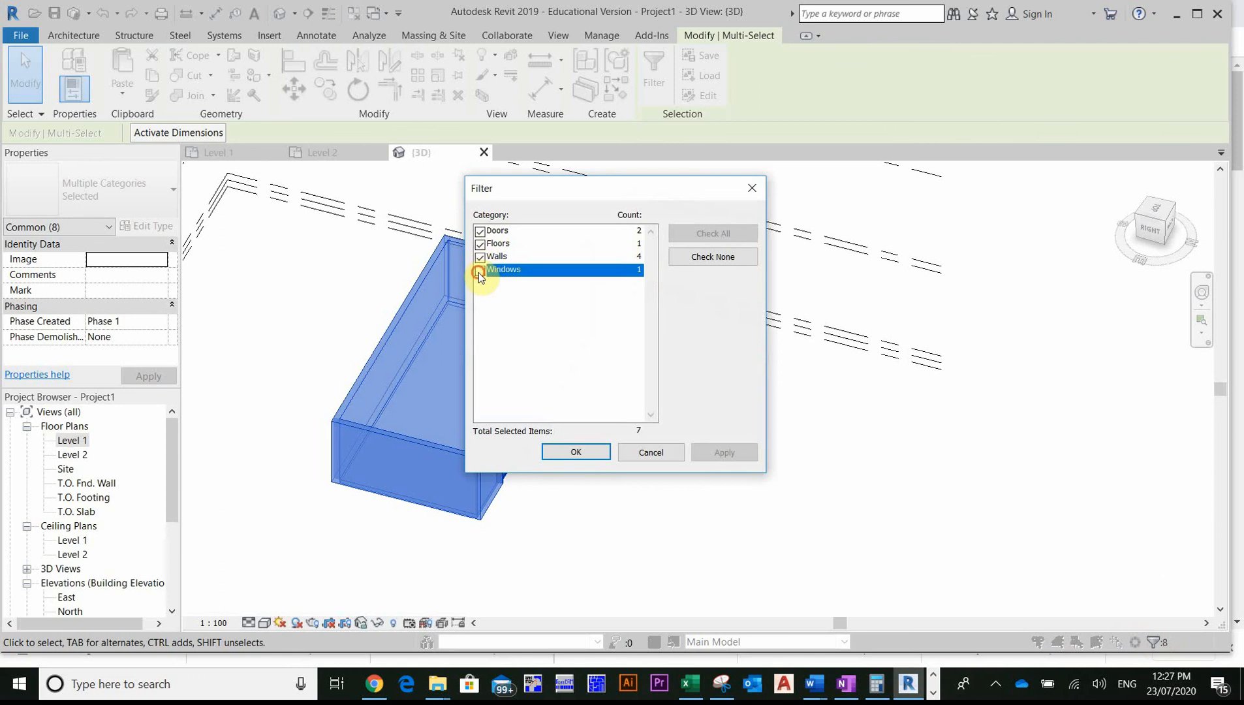
left_click(481, 244)
left_click(480, 231)
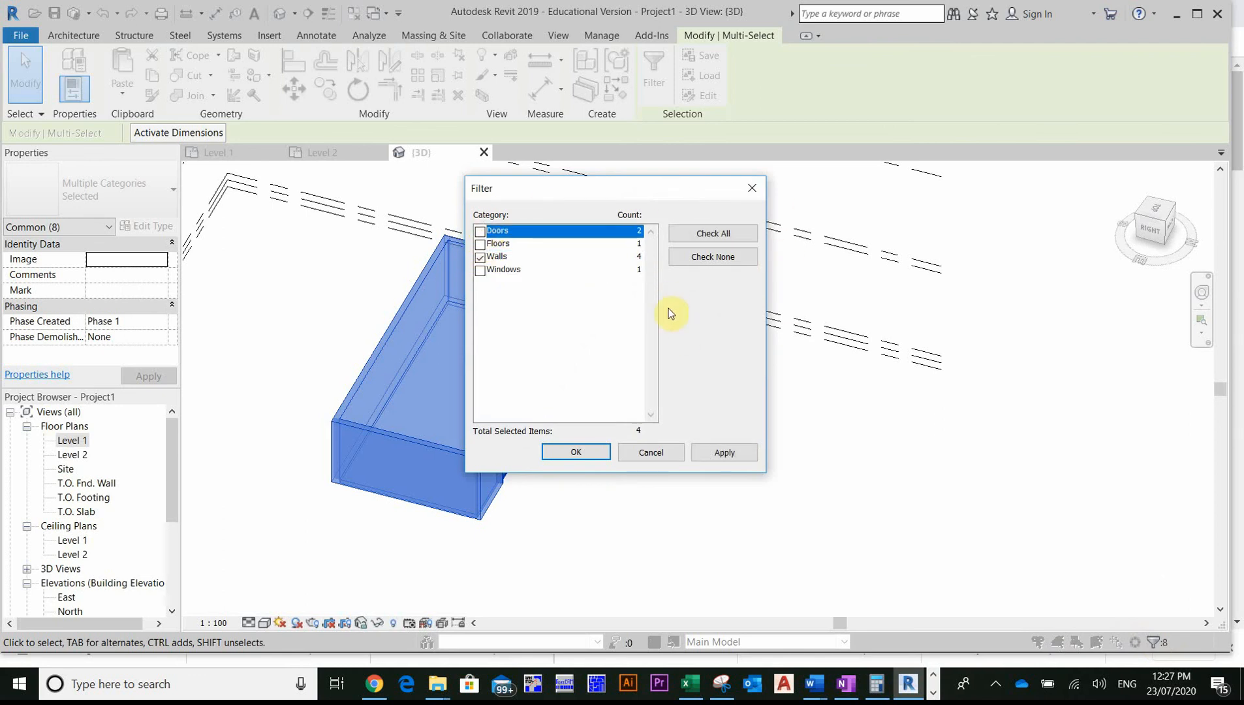
left_click(576, 452)
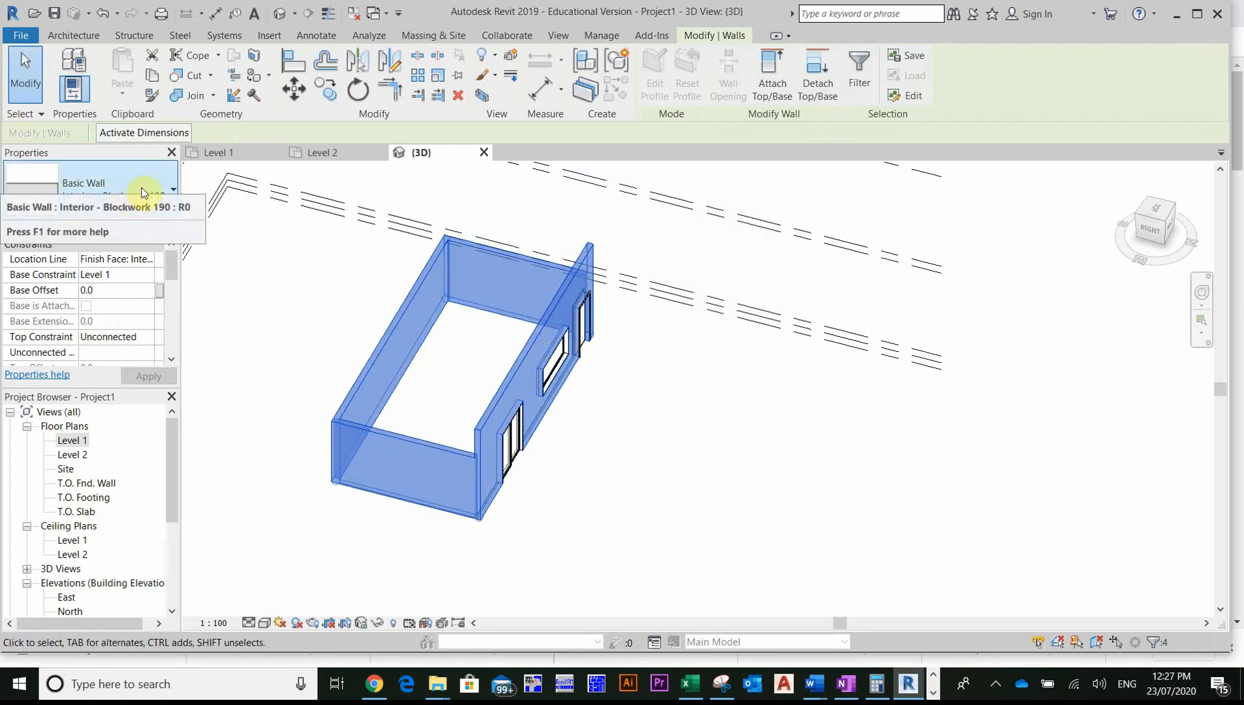
left_click(142, 191)
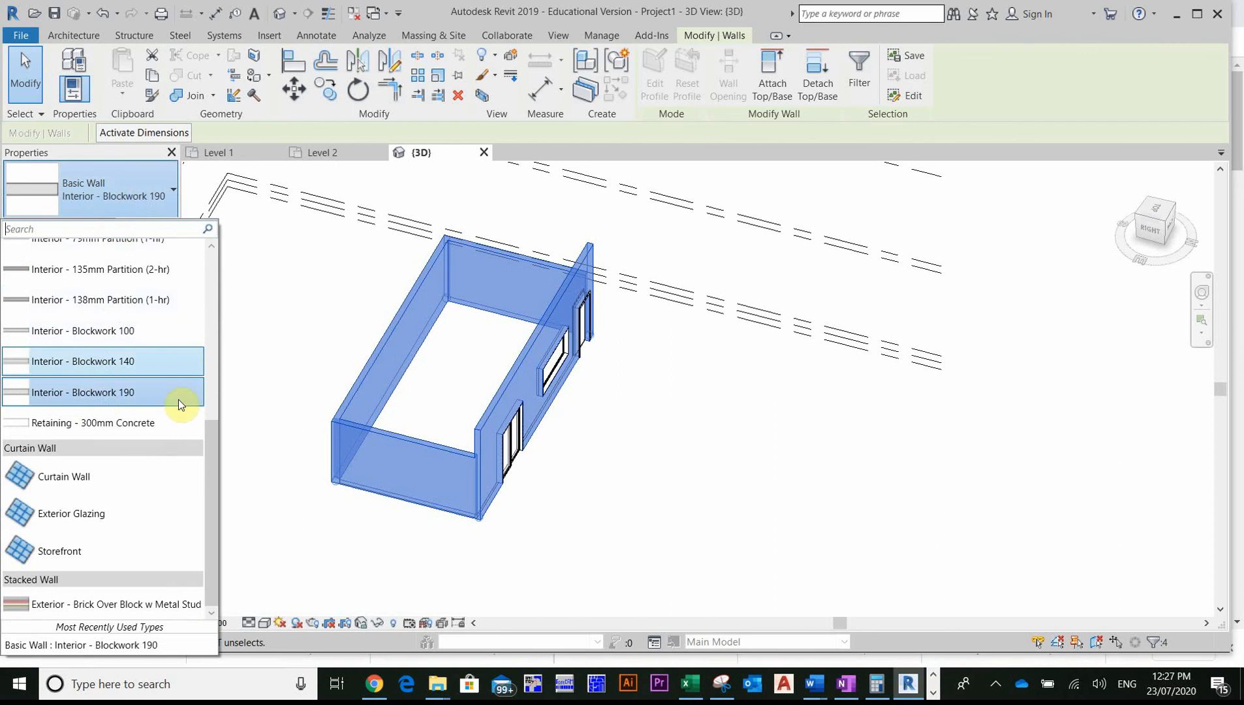
left_click(266, 275)
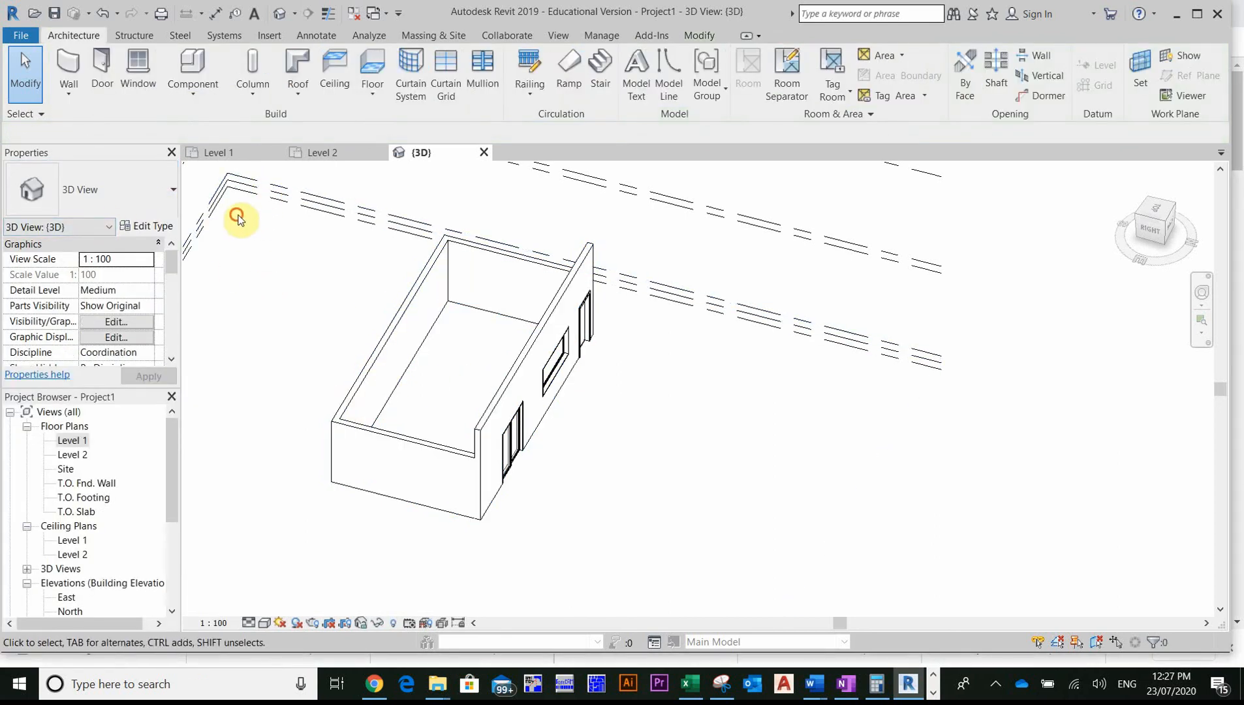
- Select the whole building and filter the selection so that only the Walls category stays selected
left_click_drag(236, 215, 649, 581)
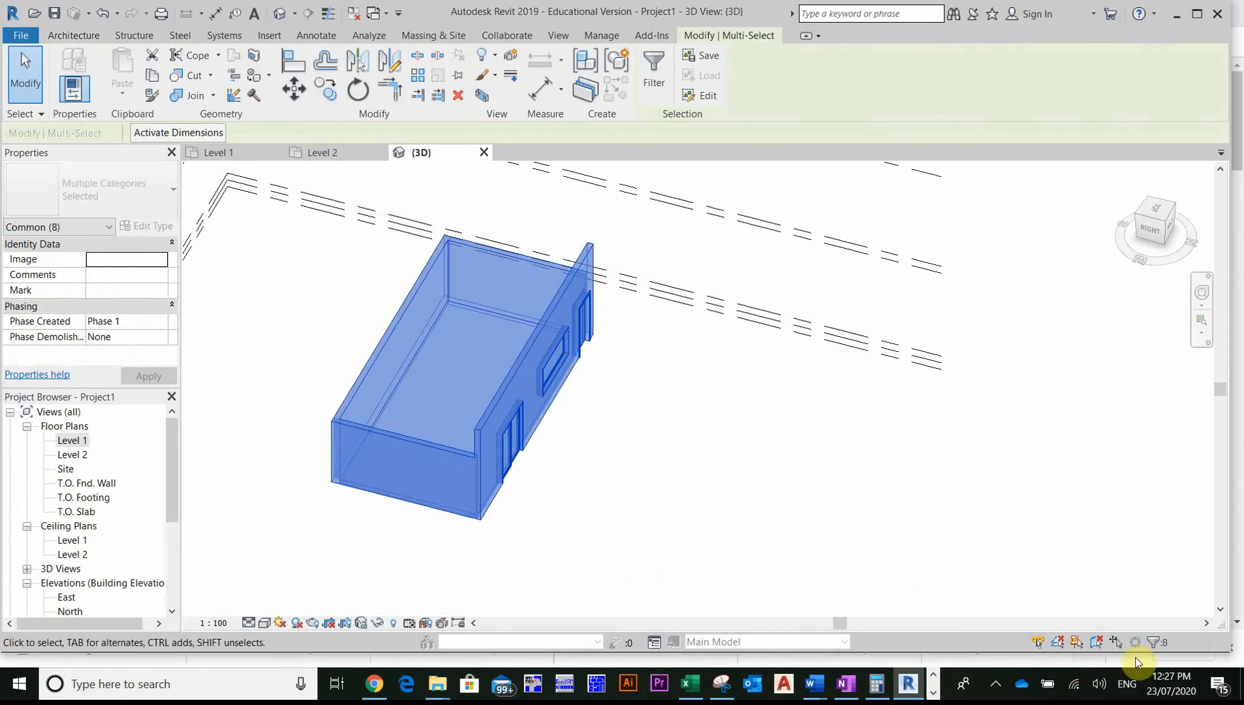
left_click(1154, 638)
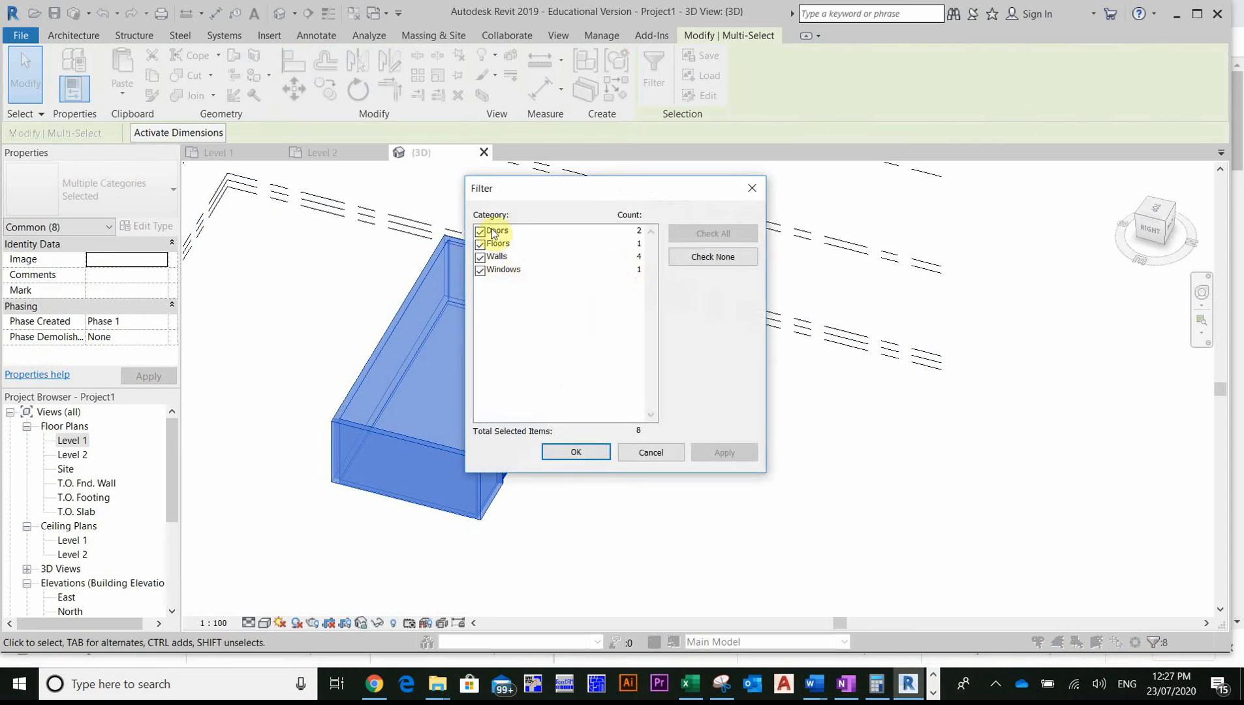
left_click(698, 256)
left_click(480, 257)
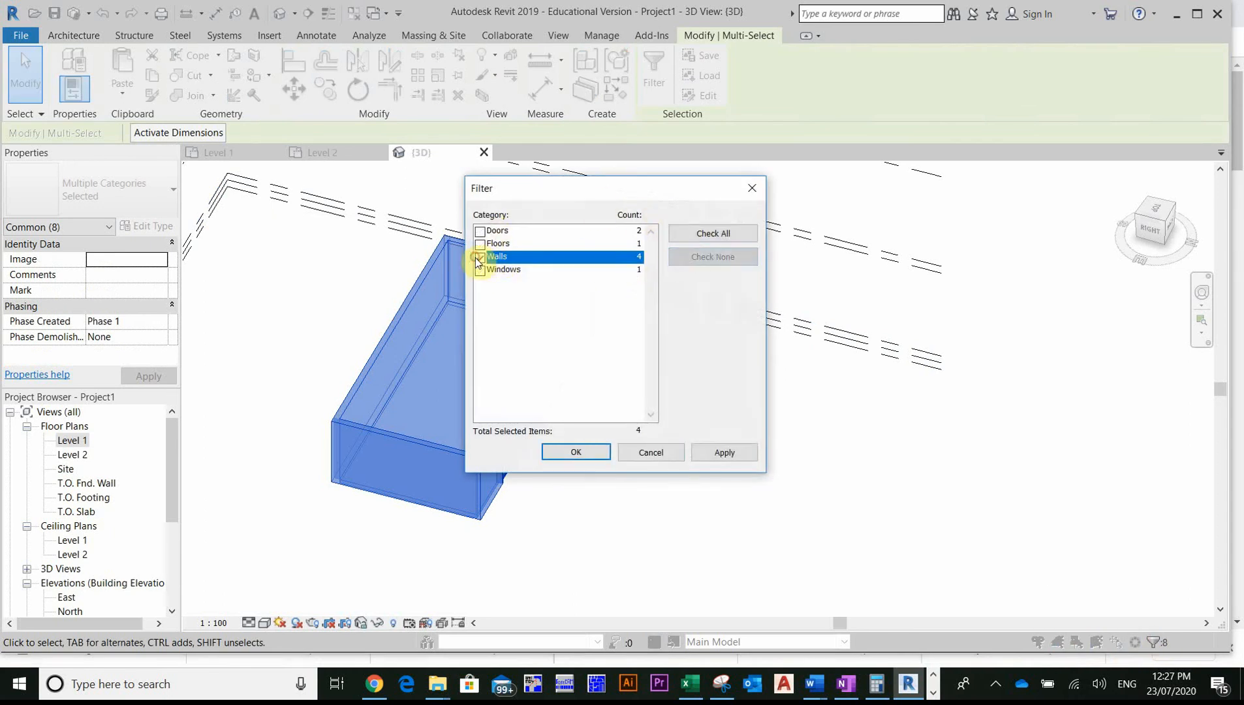
left_click(587, 455)
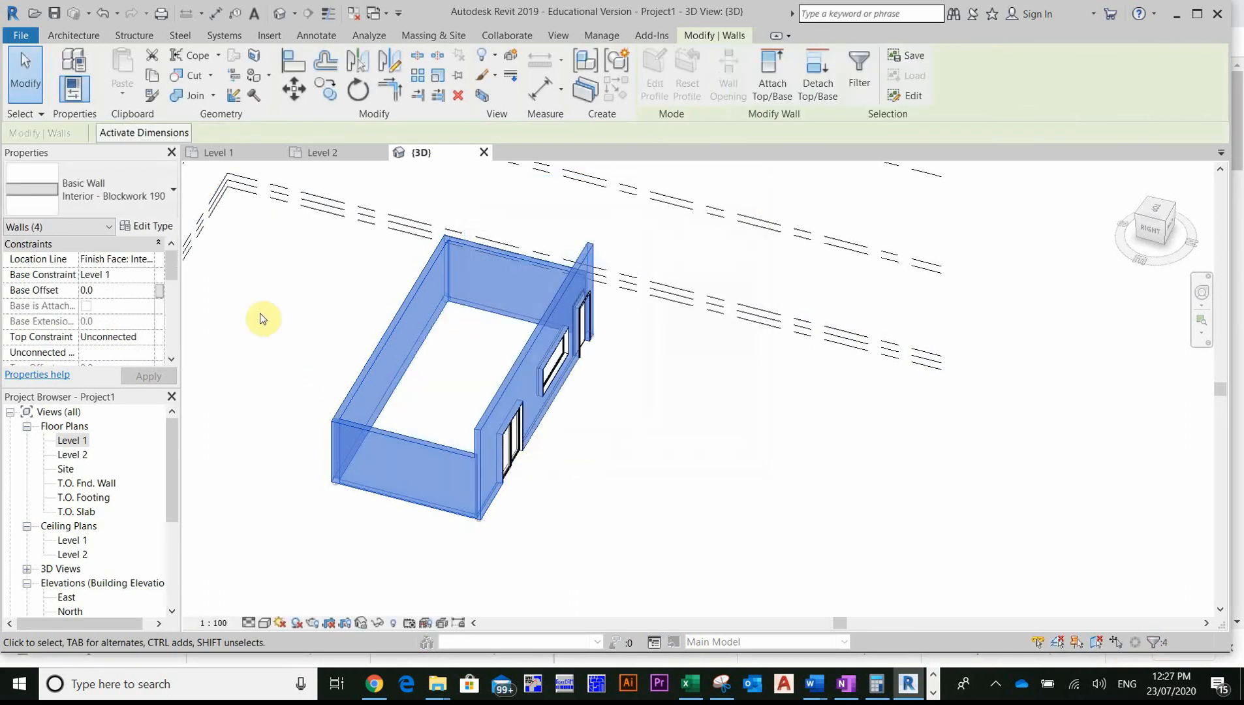
- Set the unconnected height of all four selected walls to 2400 mm and clear the selection
scroll(121, 280, "down", 5)
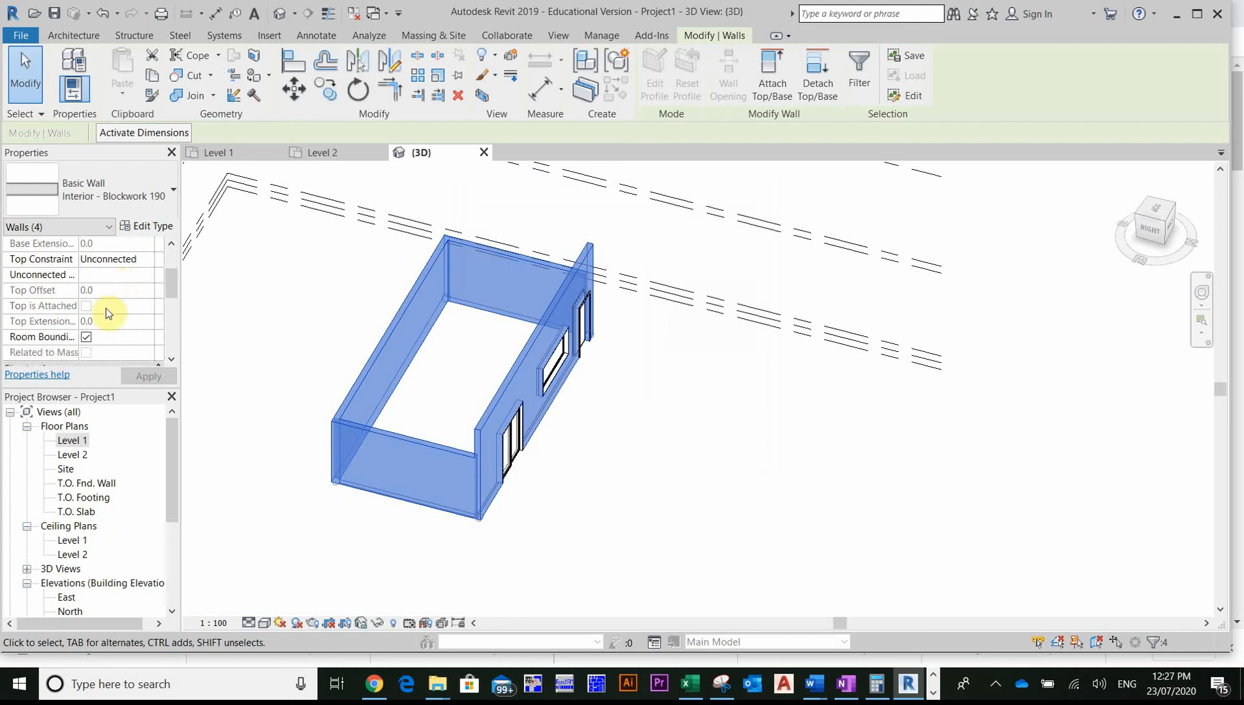
scroll(108, 309, "up", 4)
scroll(109, 311, "up", 1)
scroll(111, 311, "down", 1)
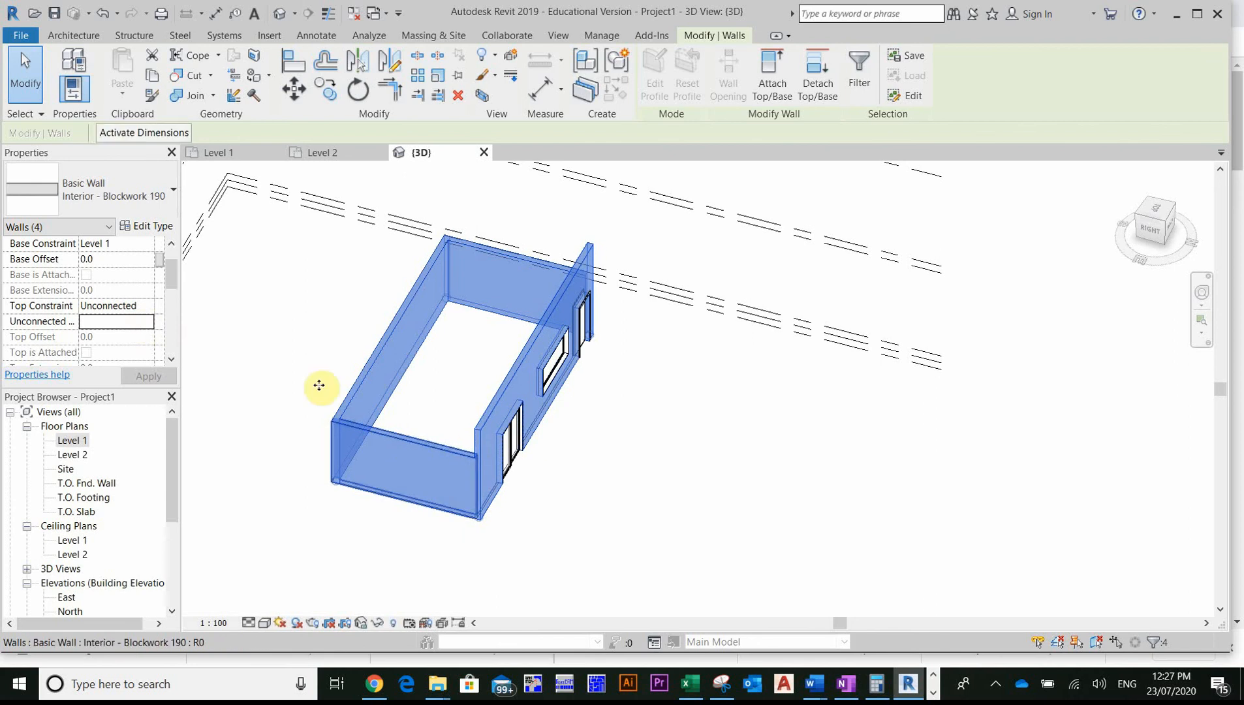
left_click(104, 318)
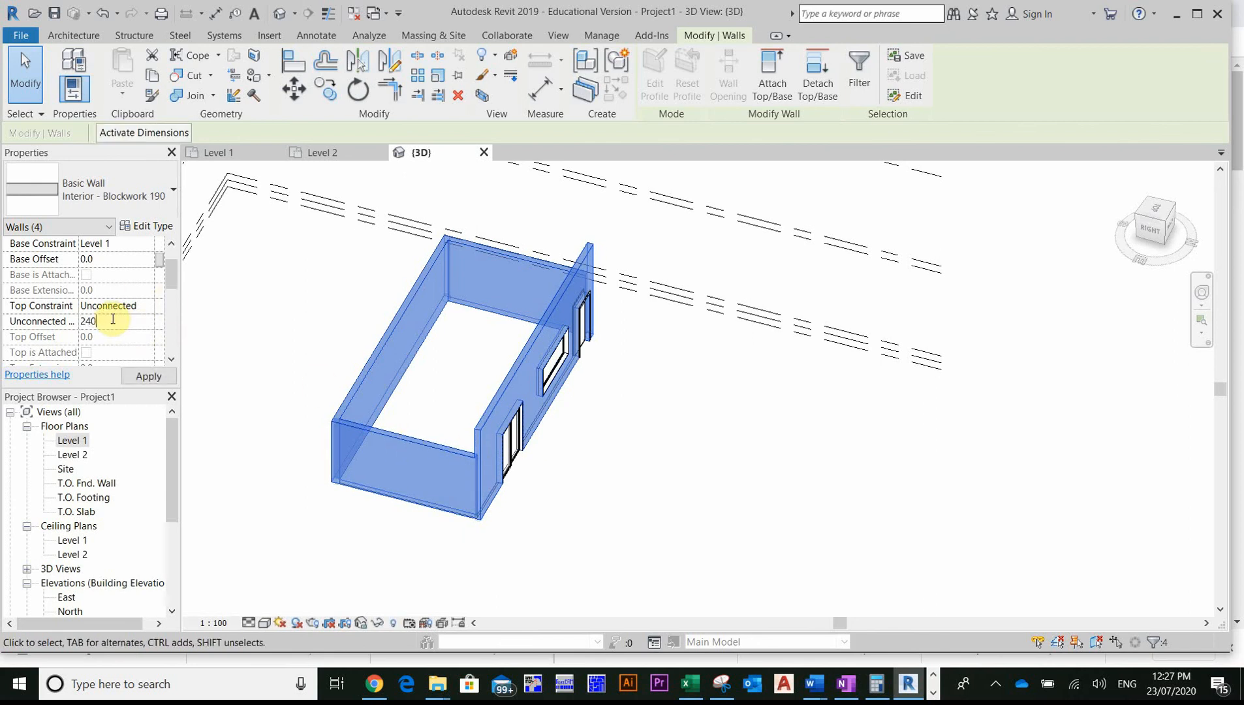
left_click(145, 376)
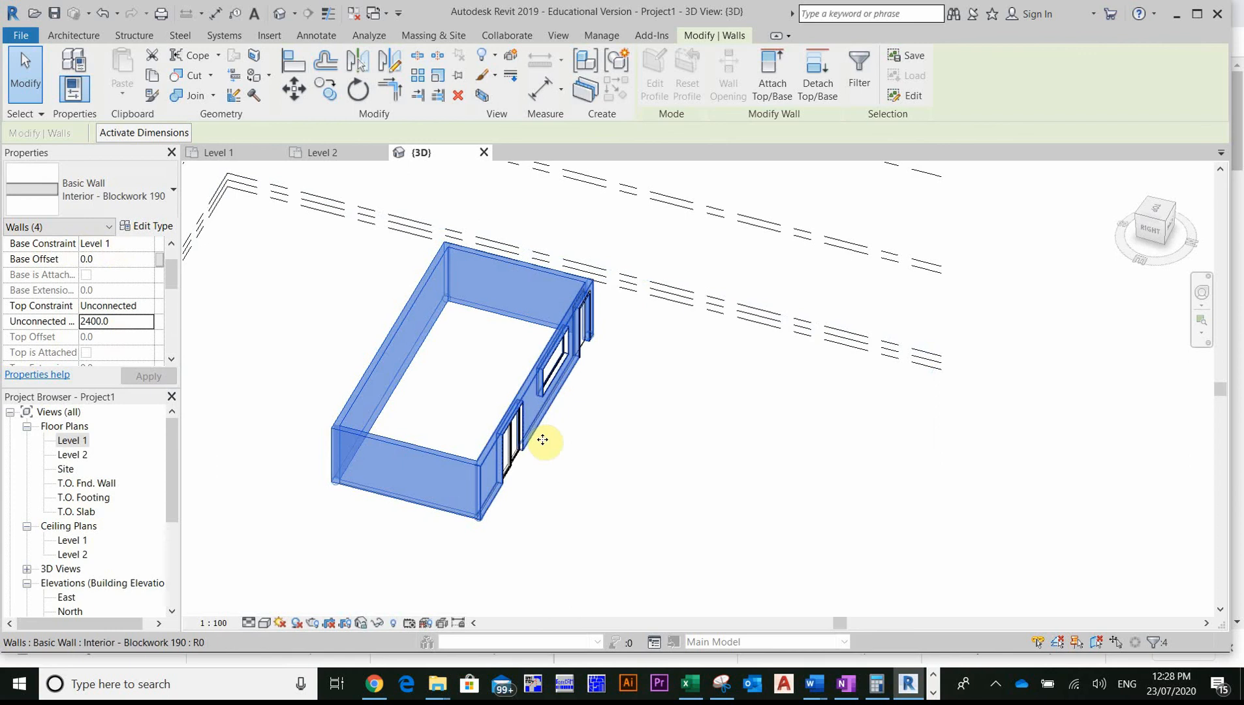
left_click(635, 473)
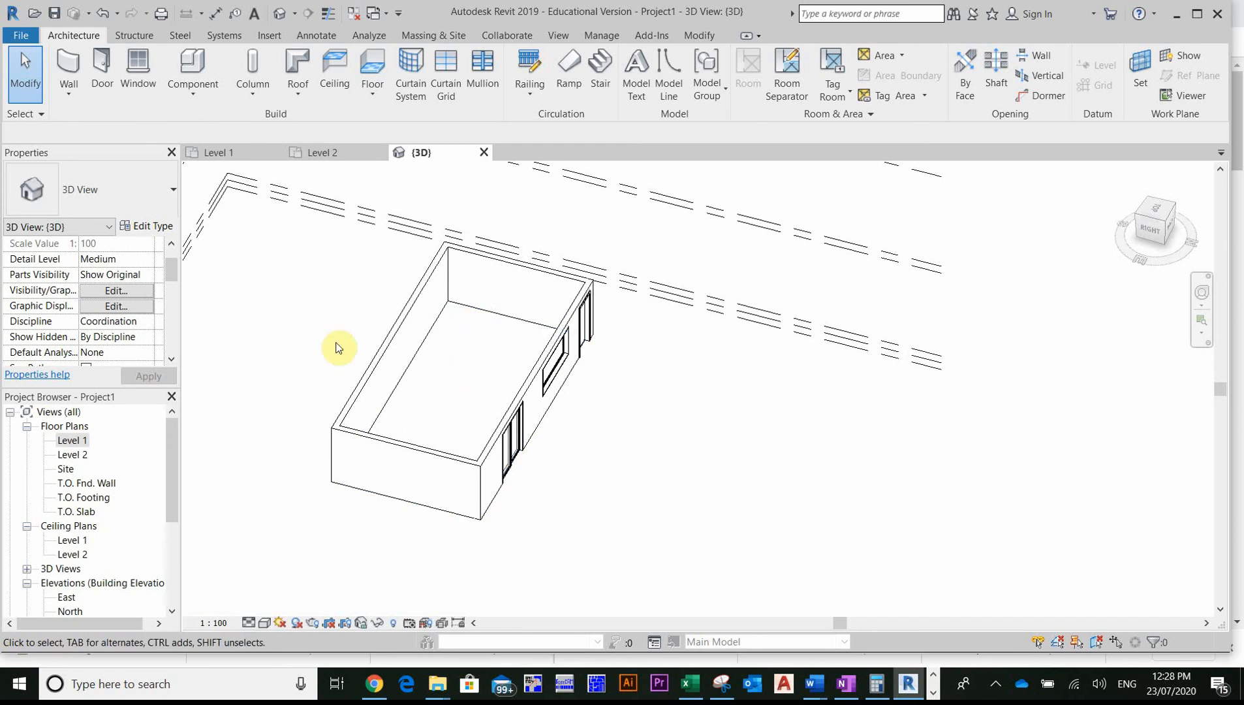
- Select the whole building and filter out walls, windows and doors so that only the Floors category stays selected
left_click_drag(244, 219, 672, 590)
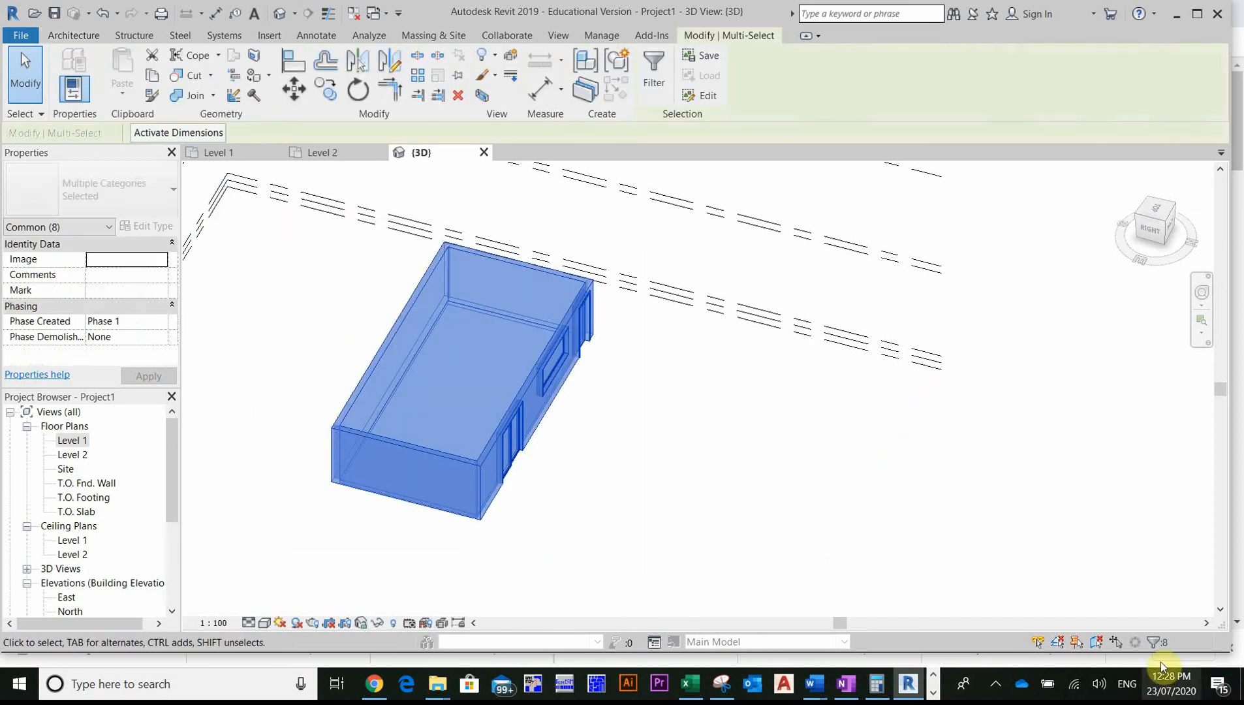
left_click(1157, 642)
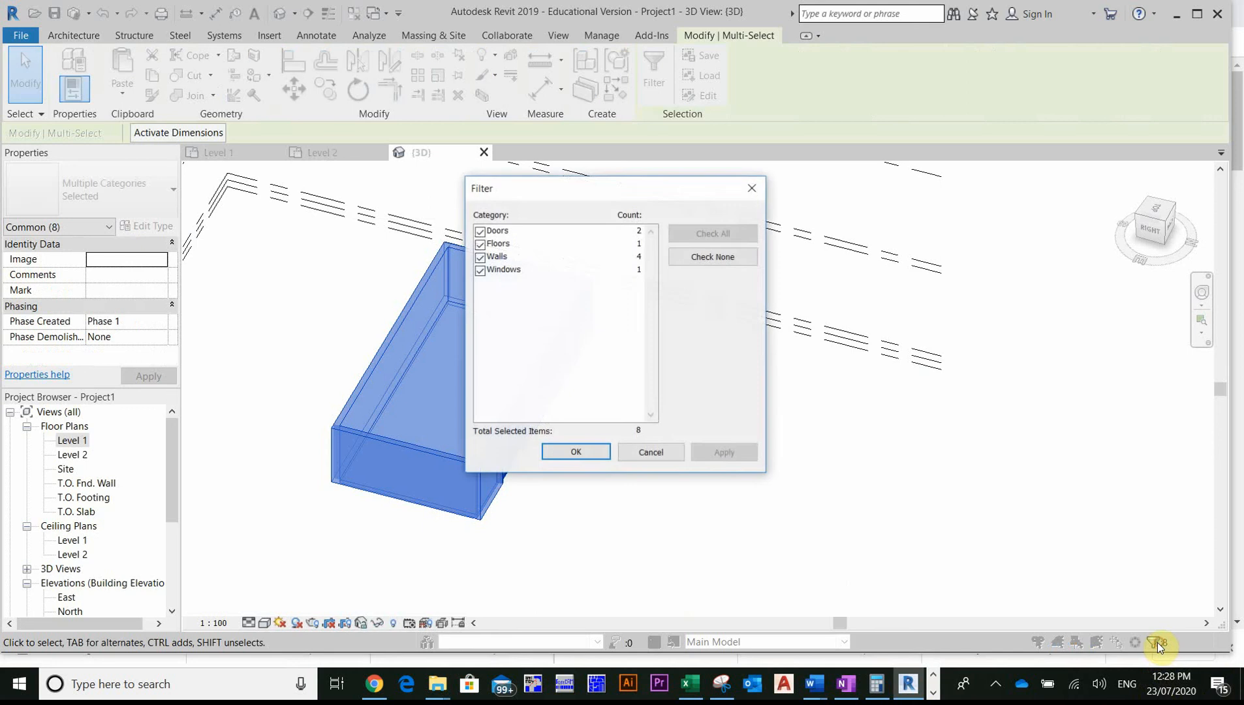
left_click(479, 257)
left_click(480, 271)
left_click(480, 231)
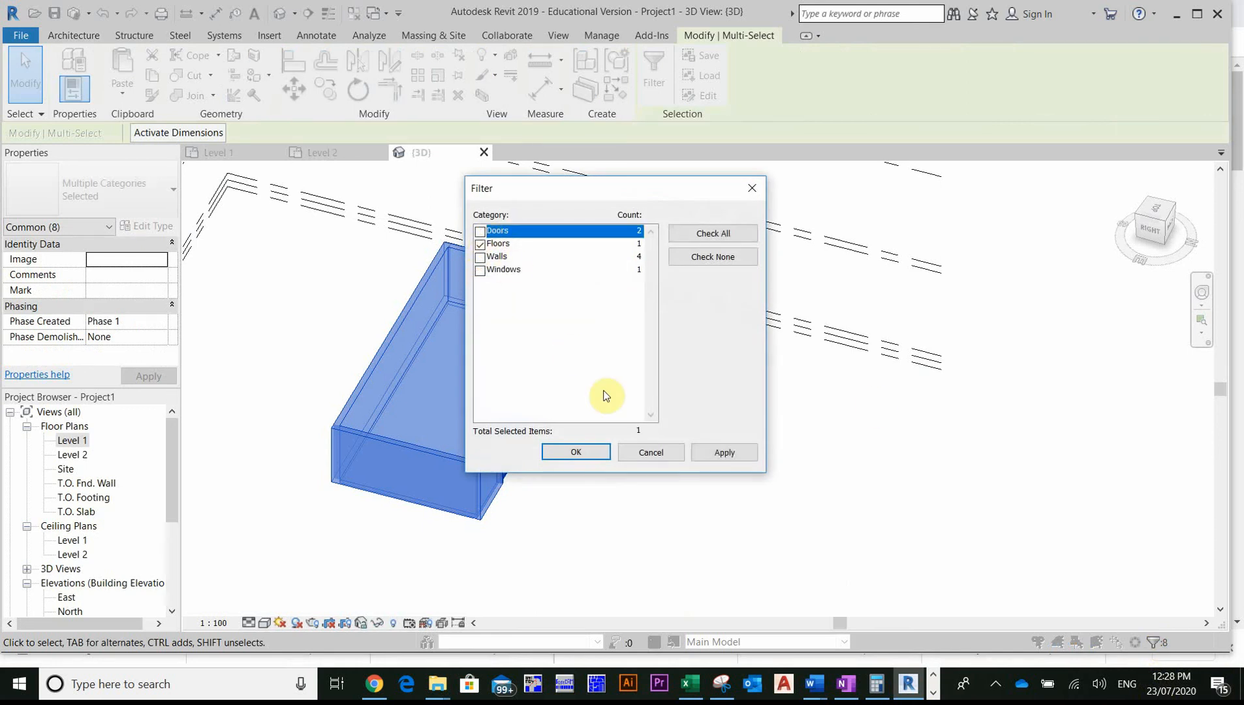
left_click(576, 452)
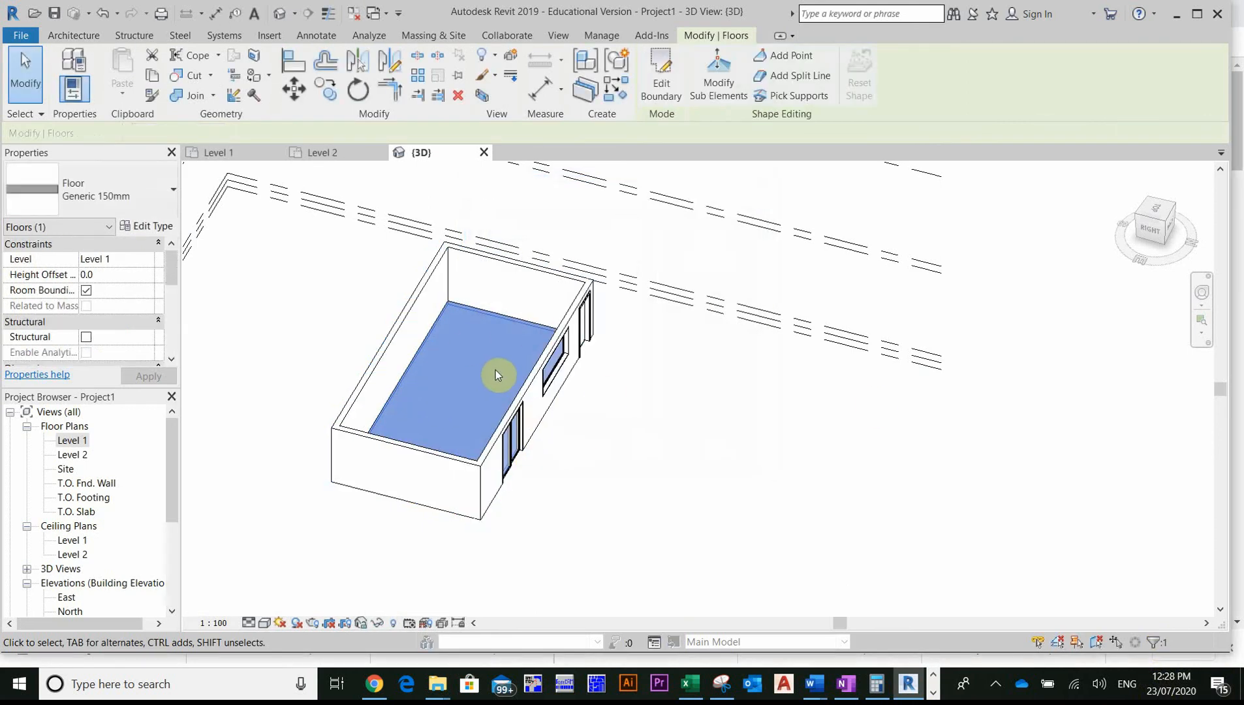
- Edit the floor's boundary by moving its far short edge about 6.7 m outward beyond the end wall, finish the sketch and clear the selection
left_click(661, 73)
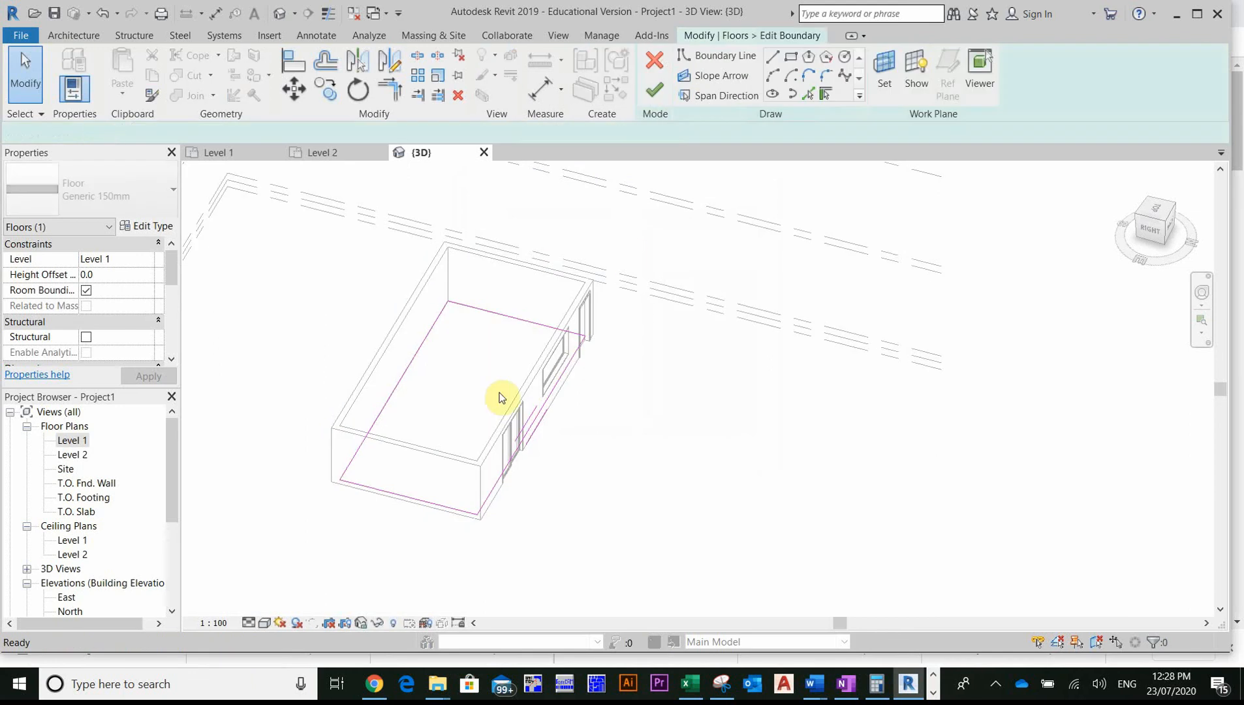
left_click_drag(514, 319, 639, 209)
left_click(655, 89)
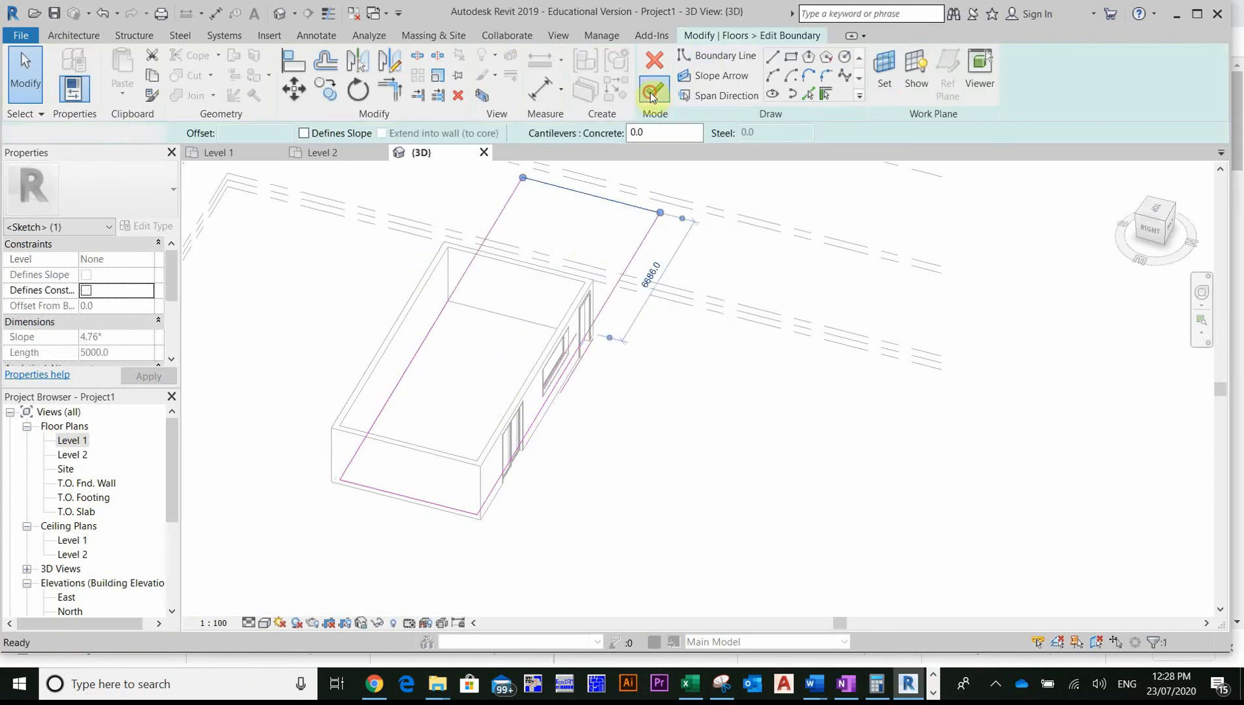
left_click(708, 496)
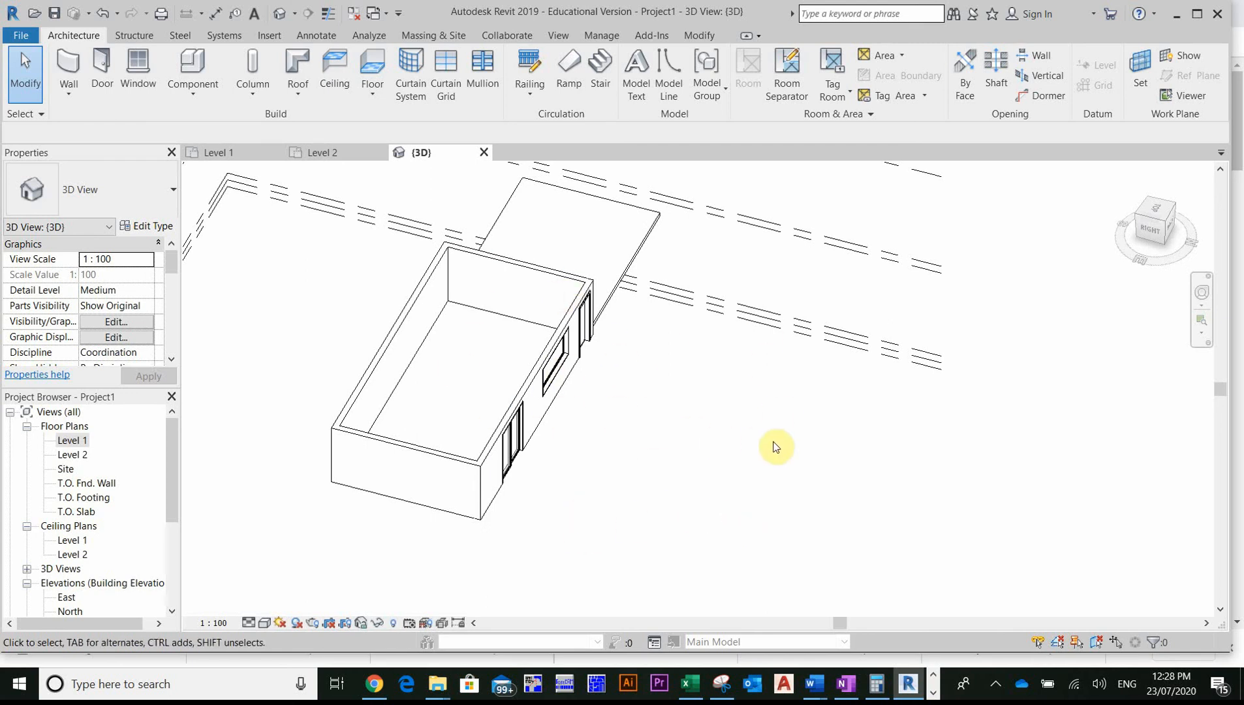
left_click(934, 694)
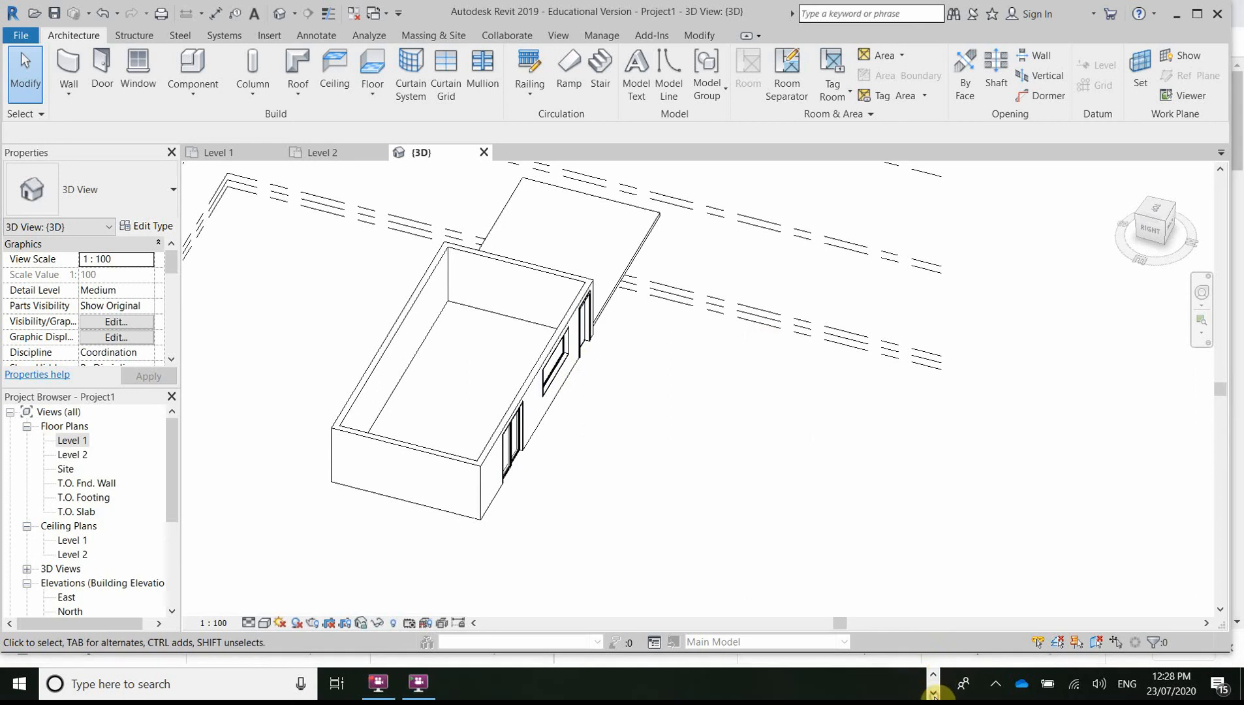
left_click(379, 685)
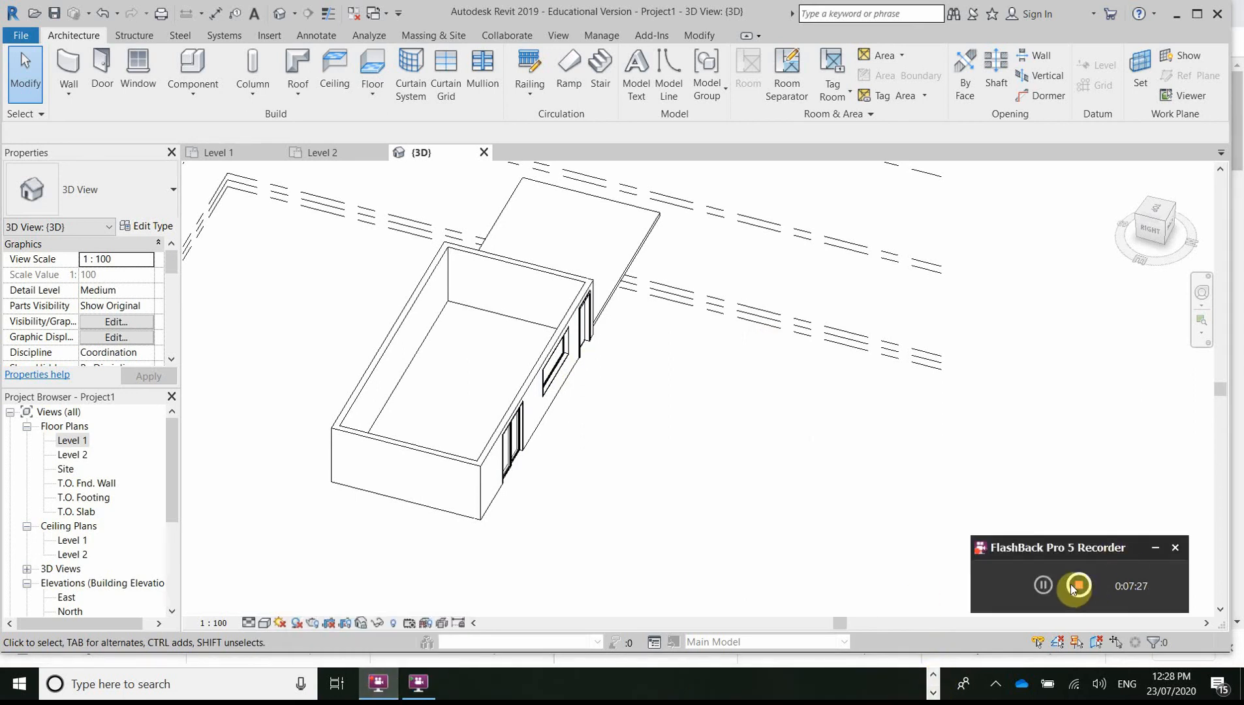